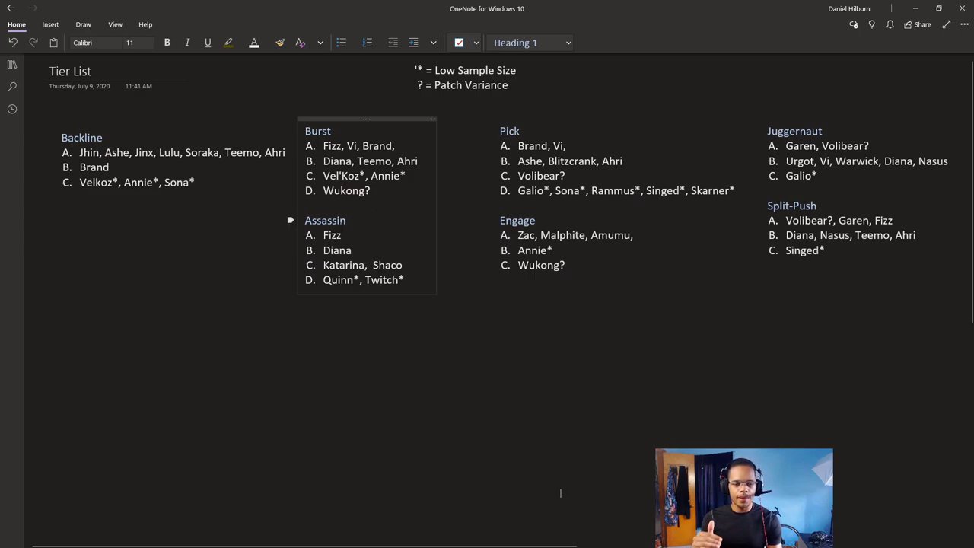
Step: Delete the trailing comma after Brand so Burst tier A reads Fizz, Vi, Brand
{"action": "left_click", "coordinate": [396, 145]}
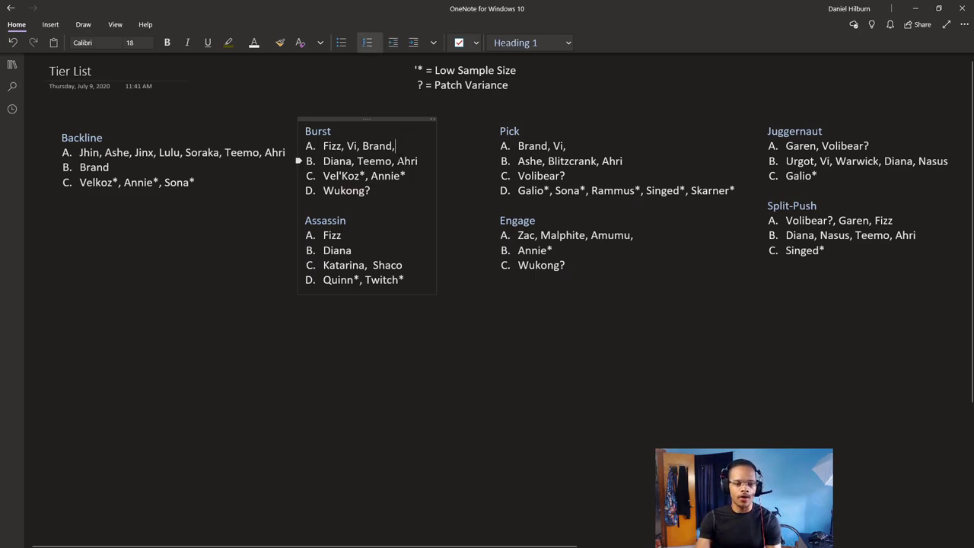
{"action": "key", "text": "BackSpace"}
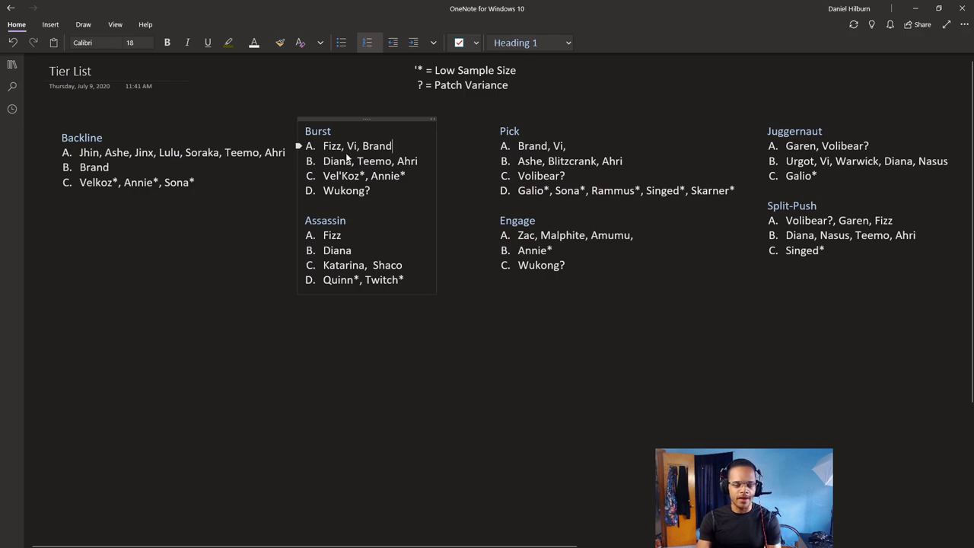
{"action": "left_click", "coordinate": [417, 161]}
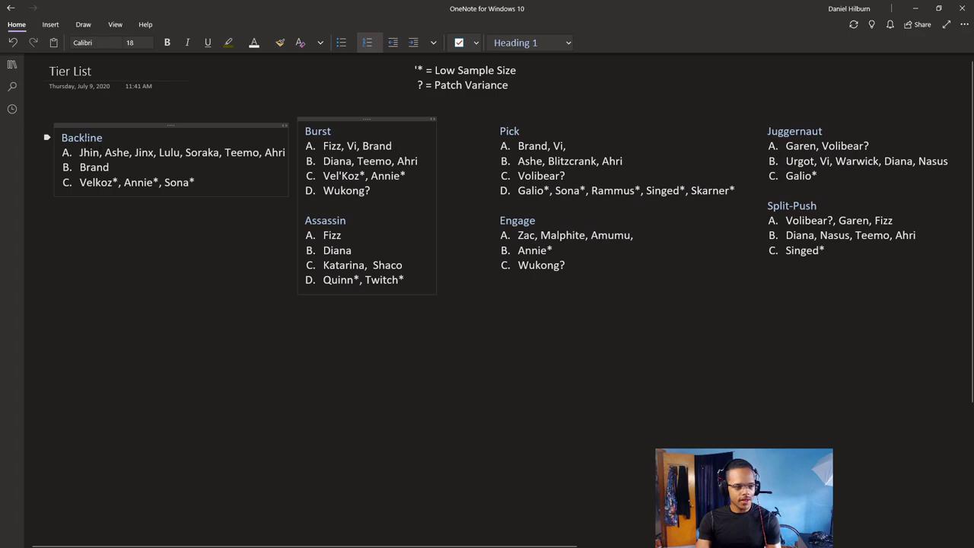
{"action": "left_click", "coordinate": [83, 137]}
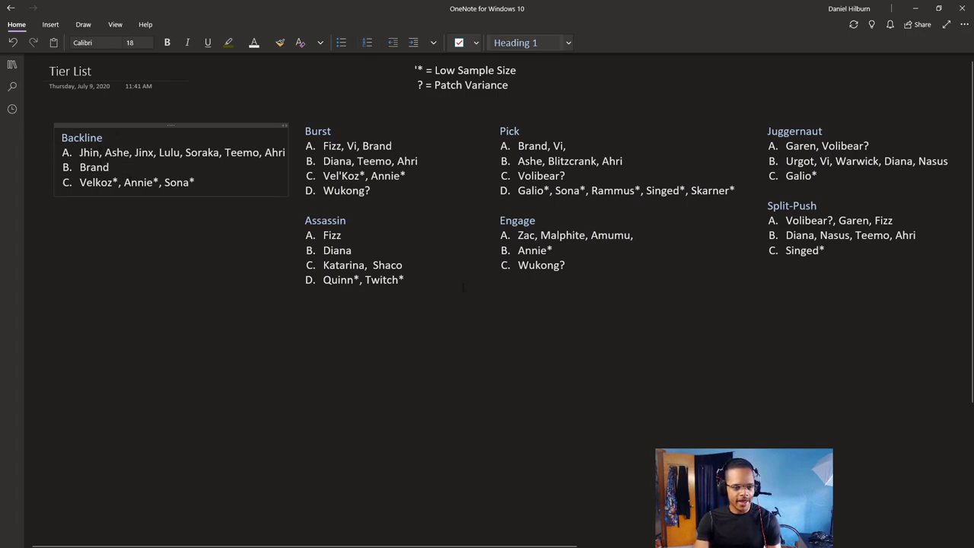
{"action": "left_click_drag", "start_coordinate": [417, 326], "coordinate": [309, 110]}
{"action": "left_click", "coordinate": [435, 261]}
{"action": "left_click_drag", "start_coordinate": [547, 327], "coordinate": [771, 99]}
{"action": "left_click", "coordinate": [719, 347]}
{"action": "left_click_drag", "start_coordinate": [783, 318], "coordinate": [858, 97]}
{"action": "left_click", "coordinate": [755, 322]}
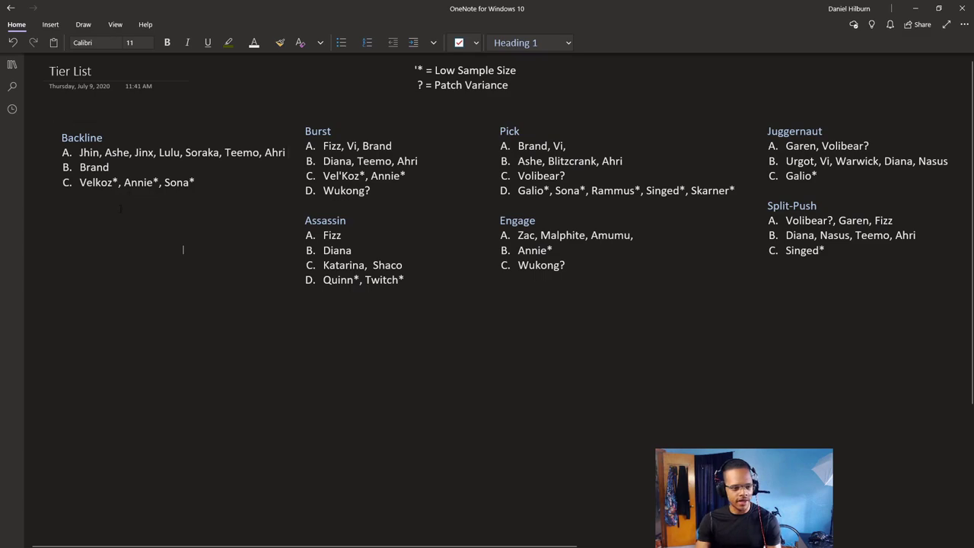
{"action": "left_click", "coordinate": [124, 232]}
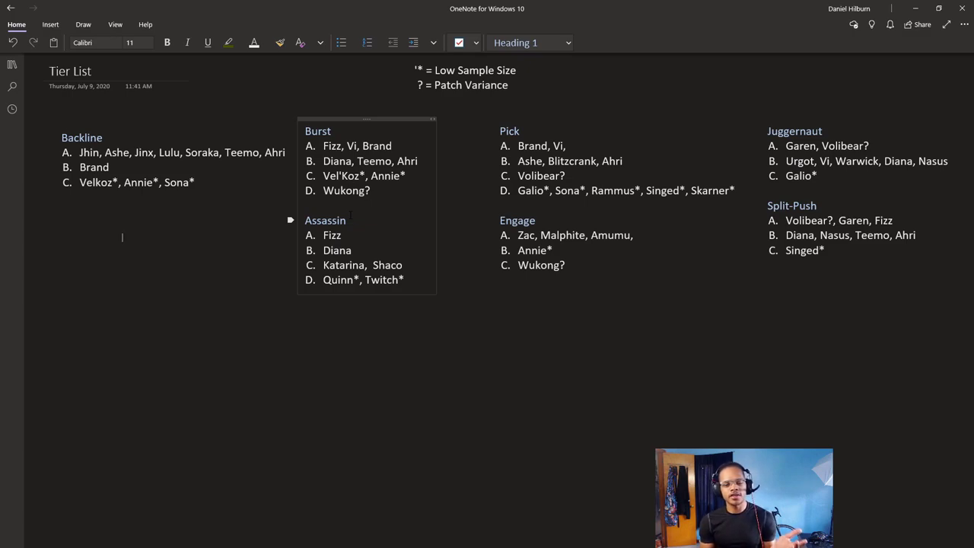
{"action": "double_click", "coordinate": [884, 221]}
{"action": "double_click", "coordinate": [337, 160]}
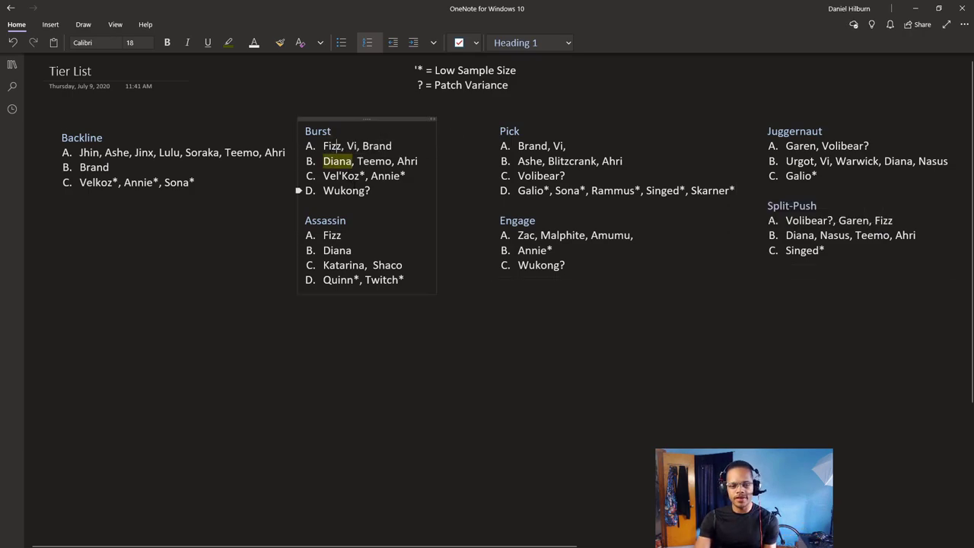
{"action": "left_click", "coordinate": [404, 215]}
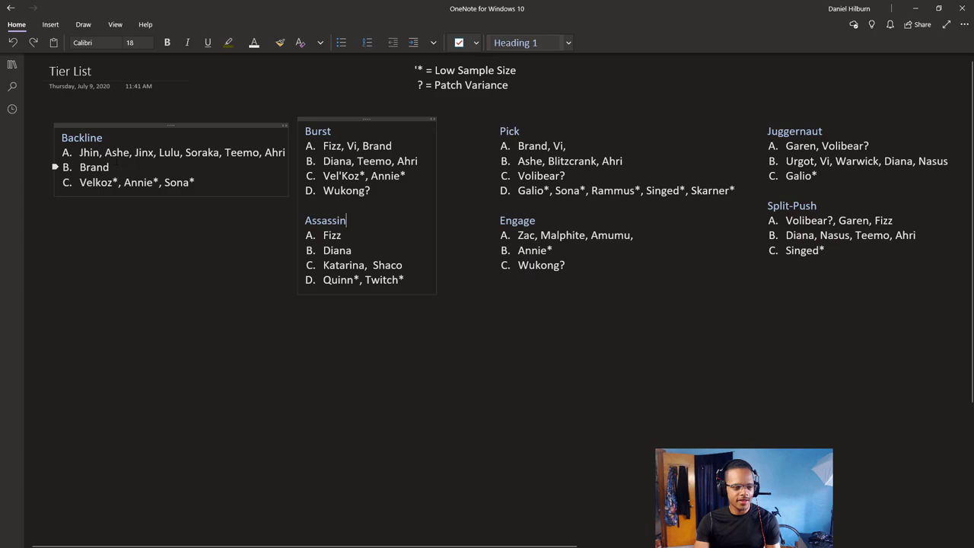
{"action": "left_click", "coordinate": [426, 358]}
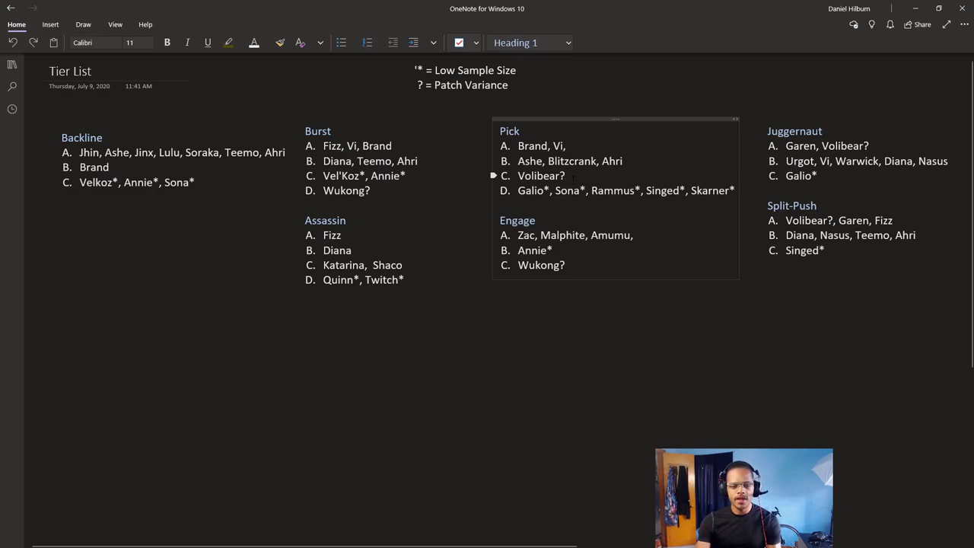
{"action": "key", "text": "Down"}
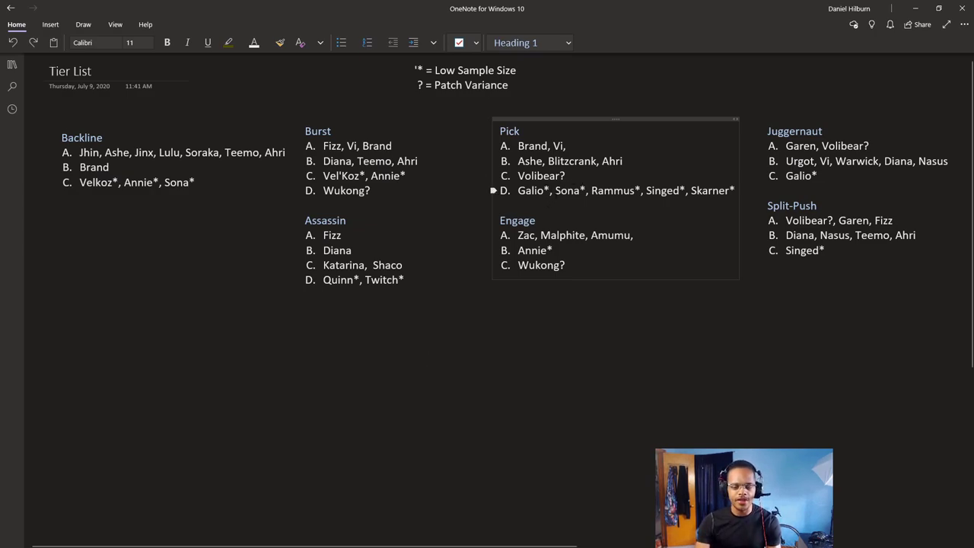
{"action": "left_click", "coordinate": [122, 160]}
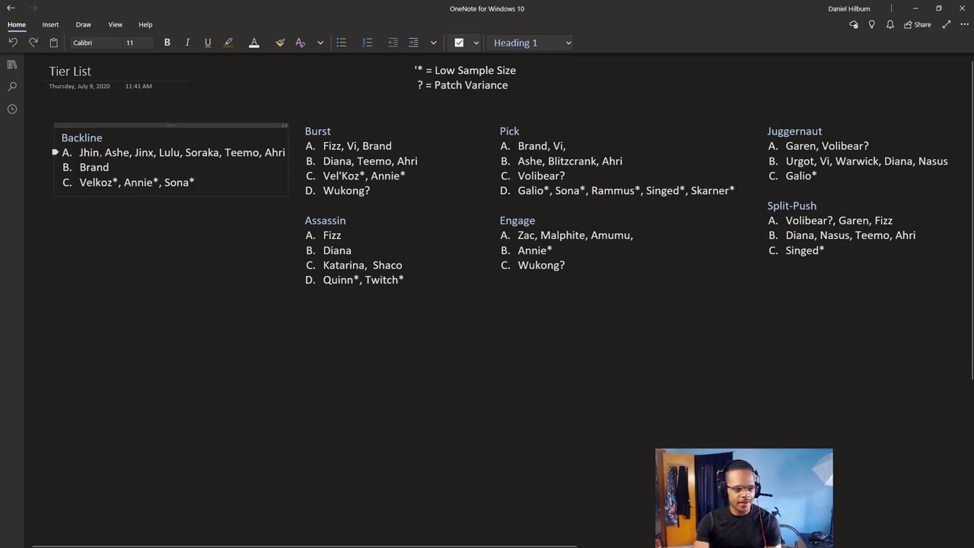
{"action": "left_click_drag", "start_coordinate": [79, 152], "coordinate": [153, 152]}
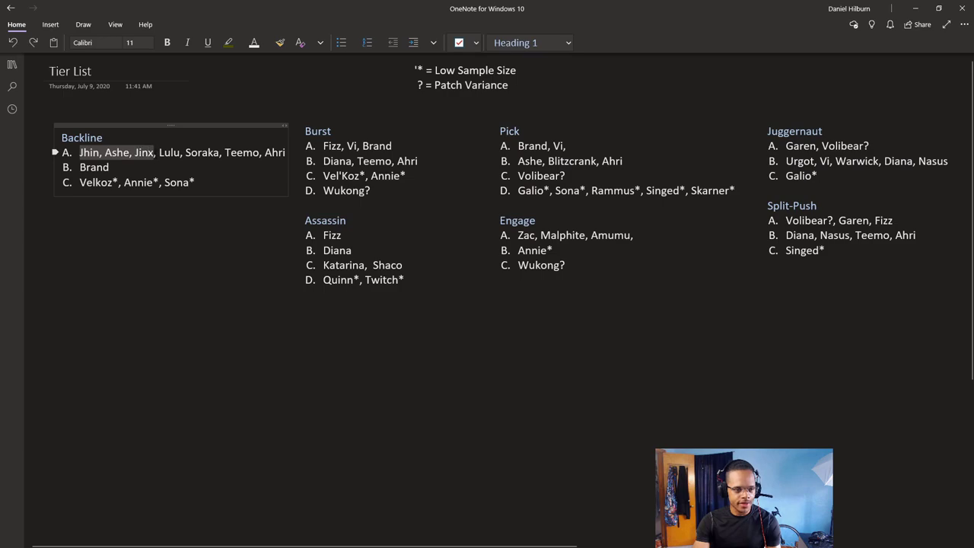
{"action": "left_click", "coordinate": [226, 179]}
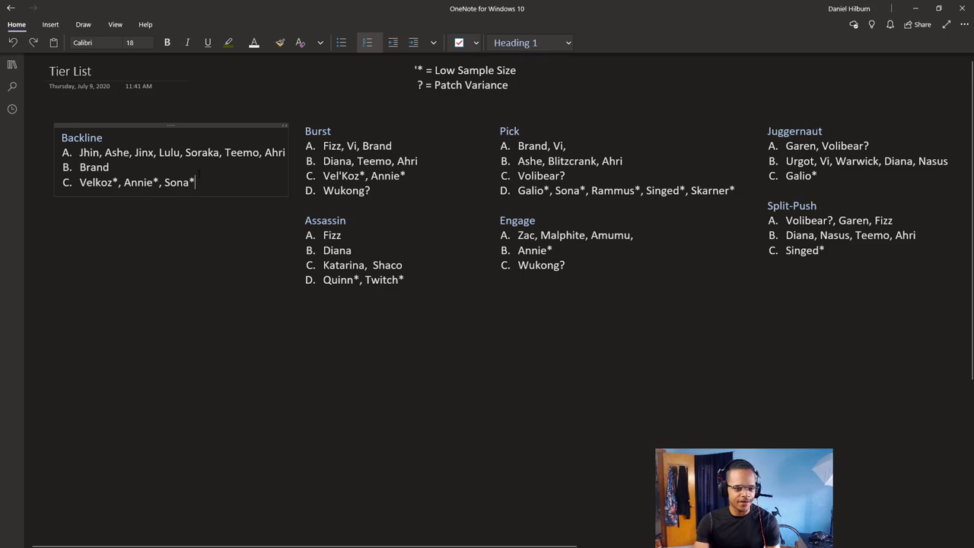
{"action": "left_click_drag", "start_coordinate": [155, 152], "coordinate": [80, 153]}
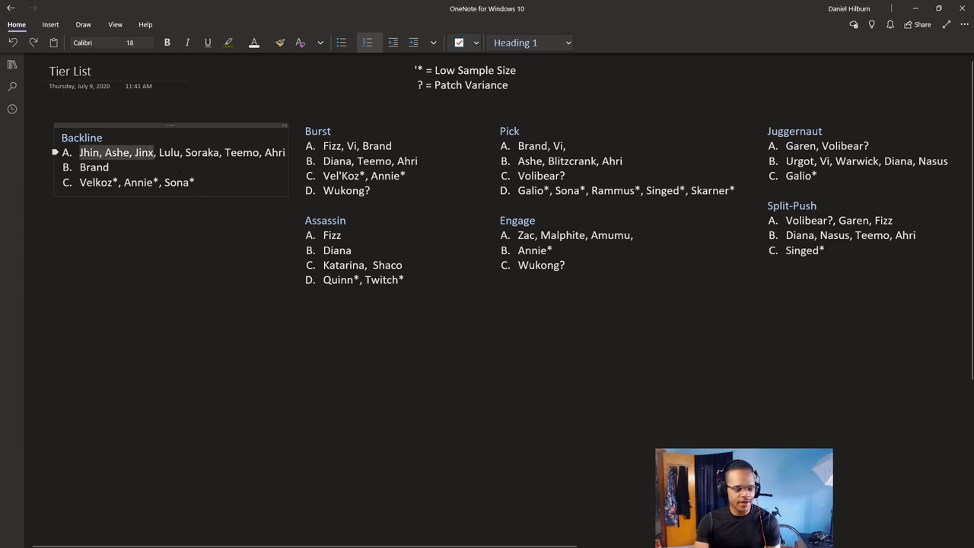
{"action": "left_click", "coordinate": [164, 152]}
{"action": "left_click_drag", "start_coordinate": [164, 152], "coordinate": [176, 152]}
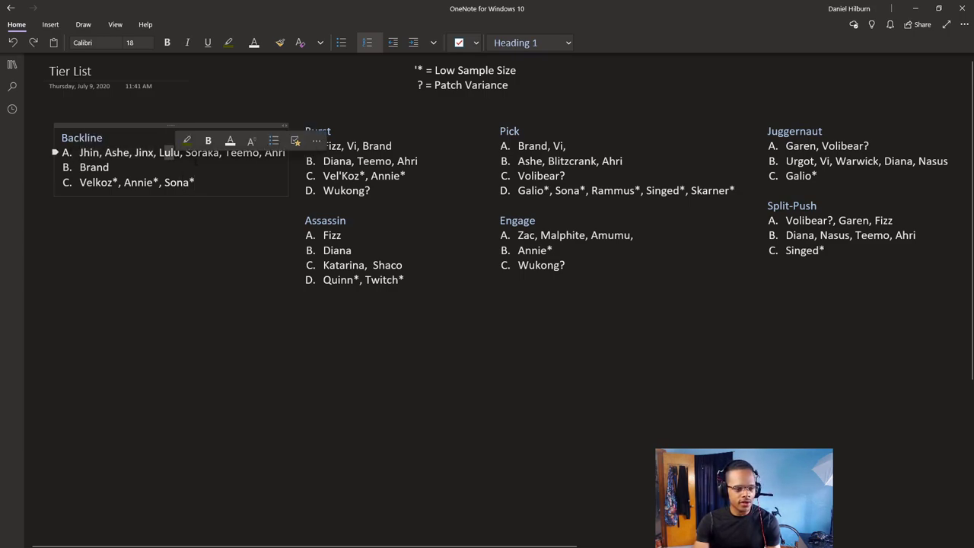
{"action": "left_click", "coordinate": [176, 155]}
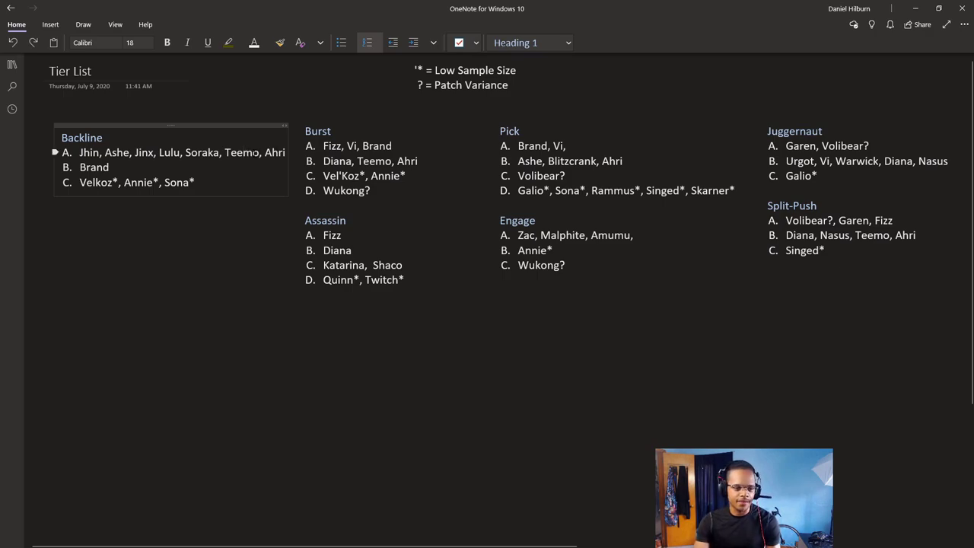
{"action": "double_click", "coordinate": [240, 153]}
{"action": "left_click", "coordinate": [275, 153]}
{"action": "double_click", "coordinate": [275, 152]}
{"action": "left_click", "coordinate": [195, 183]}
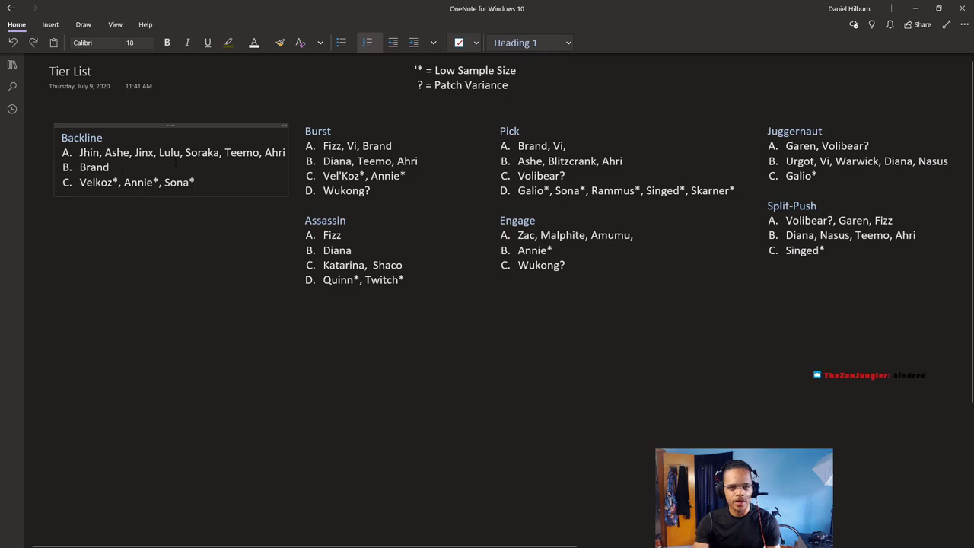
{"action": "double_click", "coordinate": [127, 166]}
{"action": "left_click", "coordinate": [120, 162]}
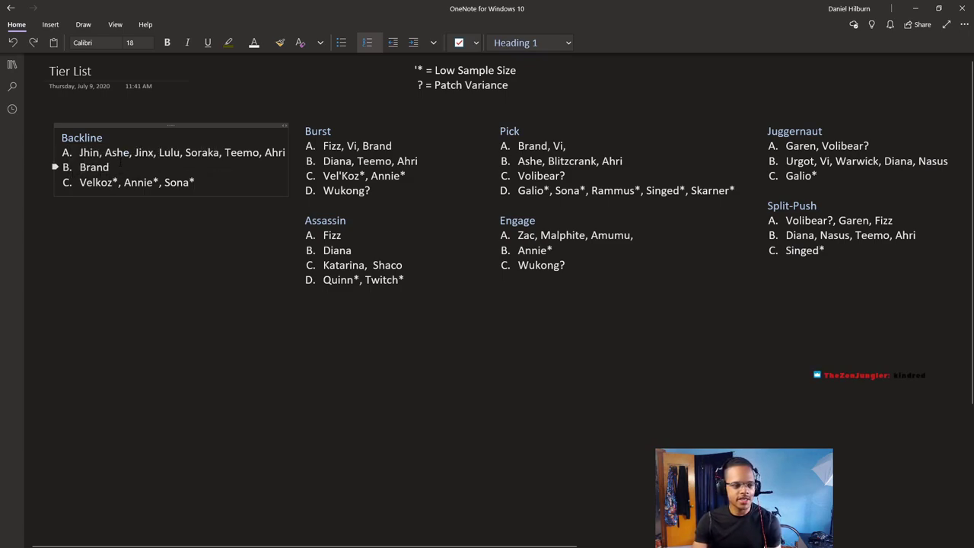
{"action": "key", "text": "Down"}
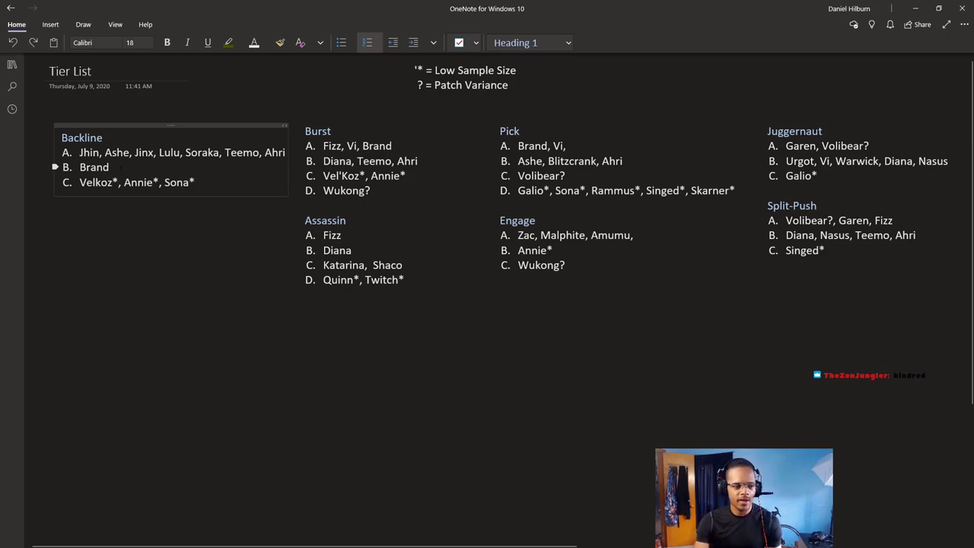
{"action": "left_click_drag", "start_coordinate": [120, 164], "coordinate": [87, 158]}
{"action": "left_click", "coordinate": [285, 152]}
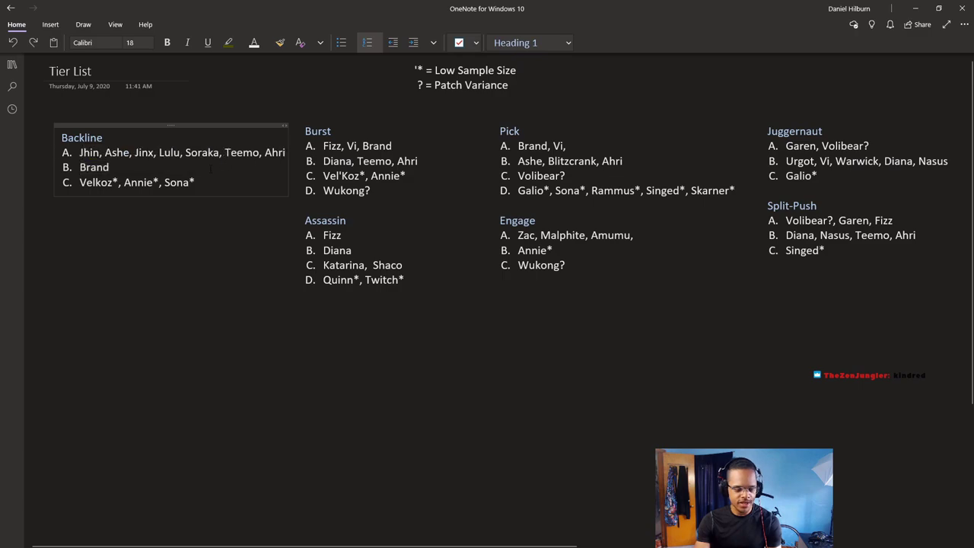
{"action": "left_click_drag", "start_coordinate": [195, 183], "coordinate": [79, 183]}
{"action": "left_click", "coordinate": [221, 181]}
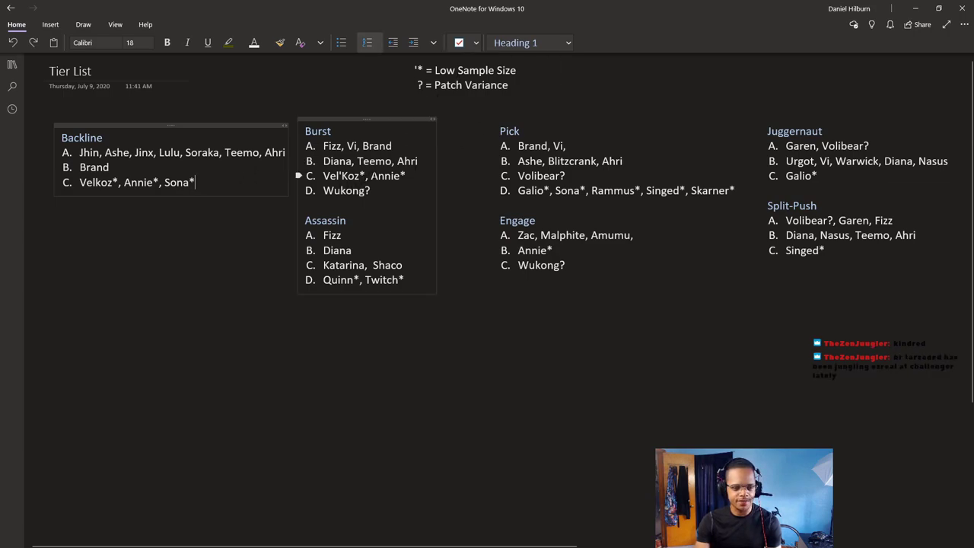
{"action": "left_click_drag", "start_coordinate": [408, 176], "coordinate": [323, 176]}
{"action": "left_click", "coordinate": [578, 190]}
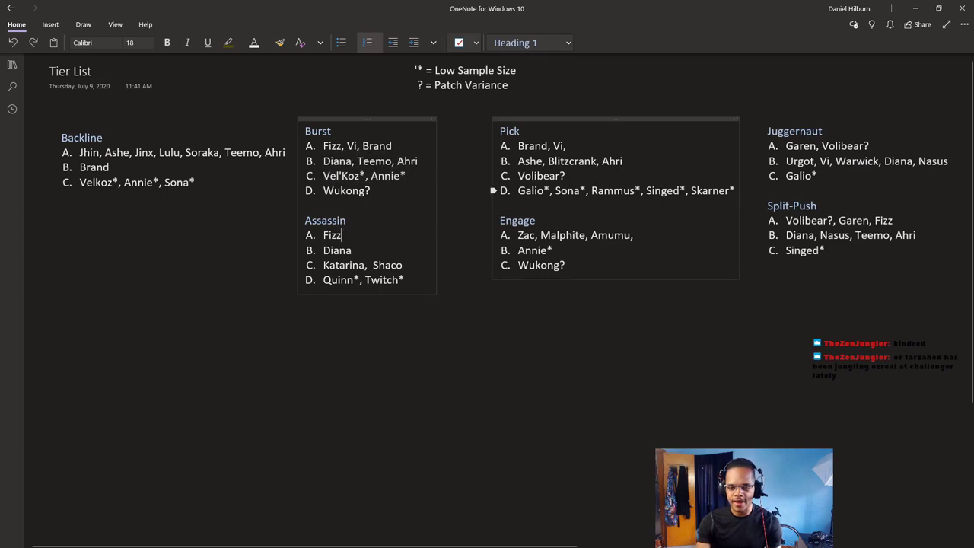
{"action": "double_click", "coordinate": [710, 191]}
{"action": "left_click", "coordinate": [618, 216]}
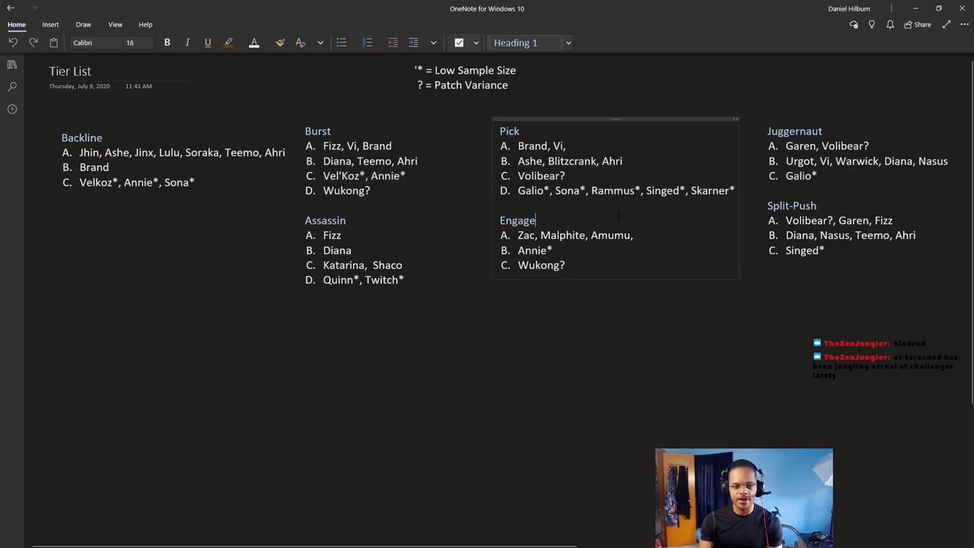
{"action": "left_click", "coordinate": [717, 197]}
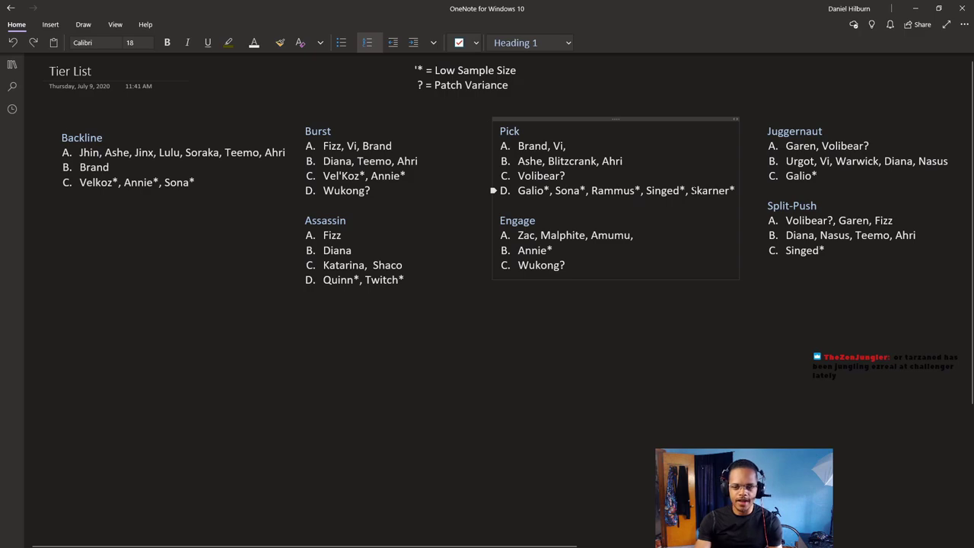
{"action": "left_click_drag", "start_coordinate": [692, 190], "coordinate": [735, 191]}
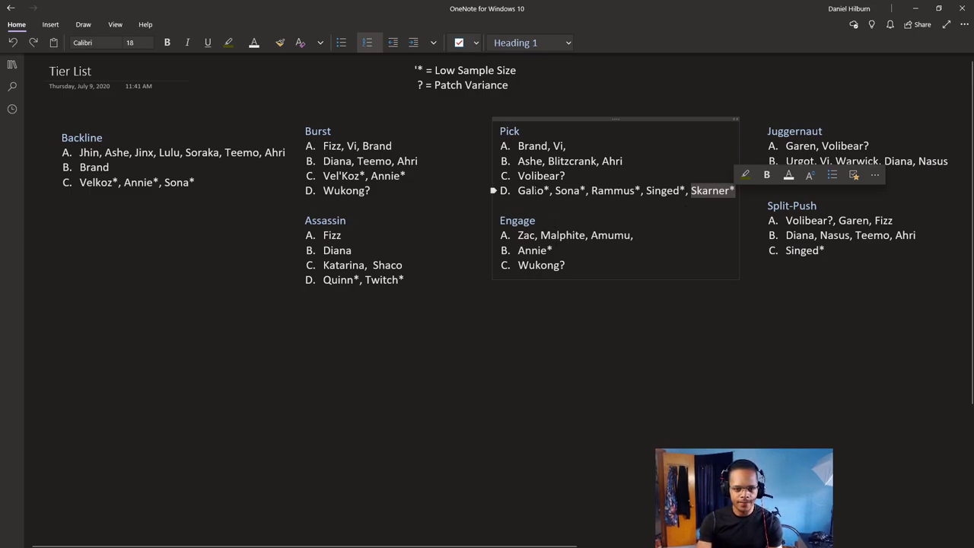
{"action": "left_click", "coordinate": [304, 162]}
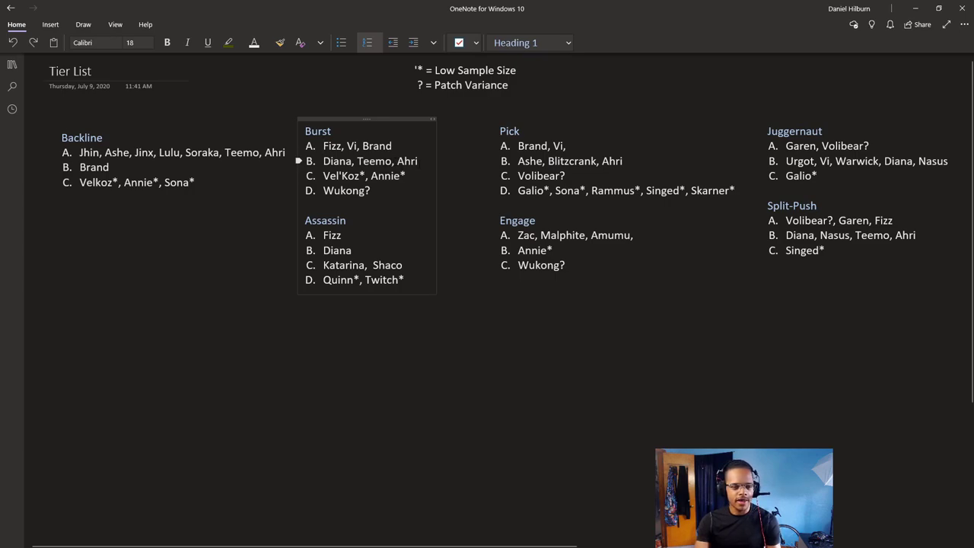
{"action": "left_click_drag", "start_coordinate": [354, 161], "coordinate": [419, 161]}
{"action": "left_click", "coordinate": [339, 161]}
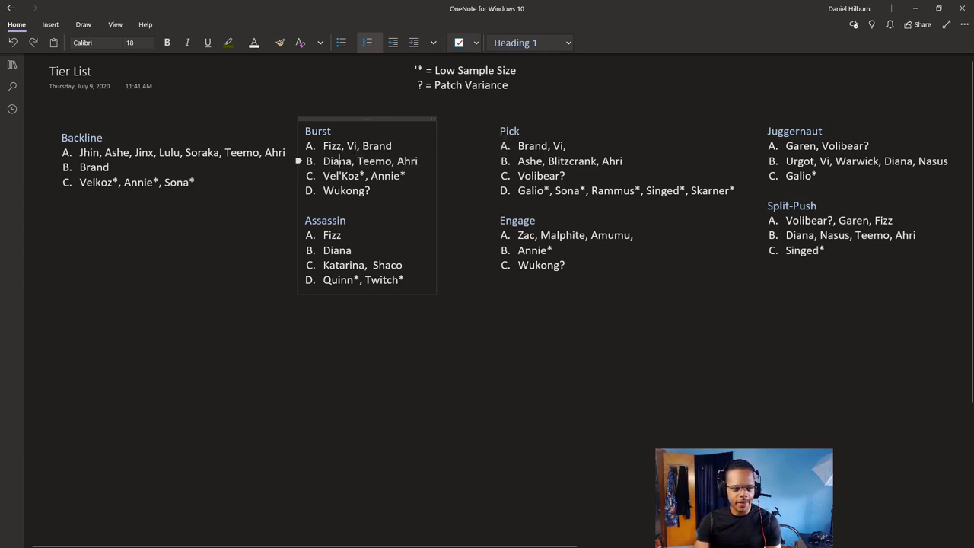
{"action": "double_click", "coordinate": [339, 161]}
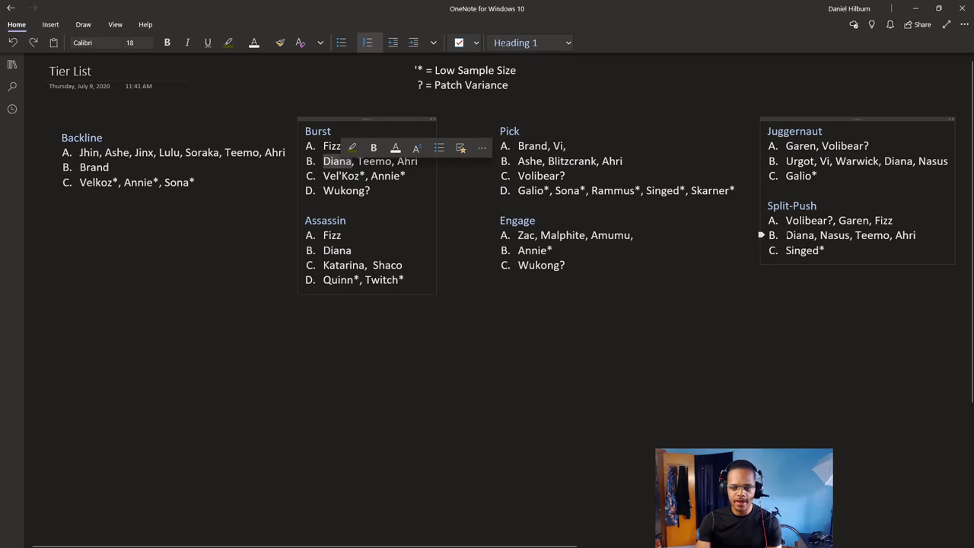
{"action": "double_click", "coordinate": [799, 235]}
{"action": "left_click", "coordinate": [826, 250]}
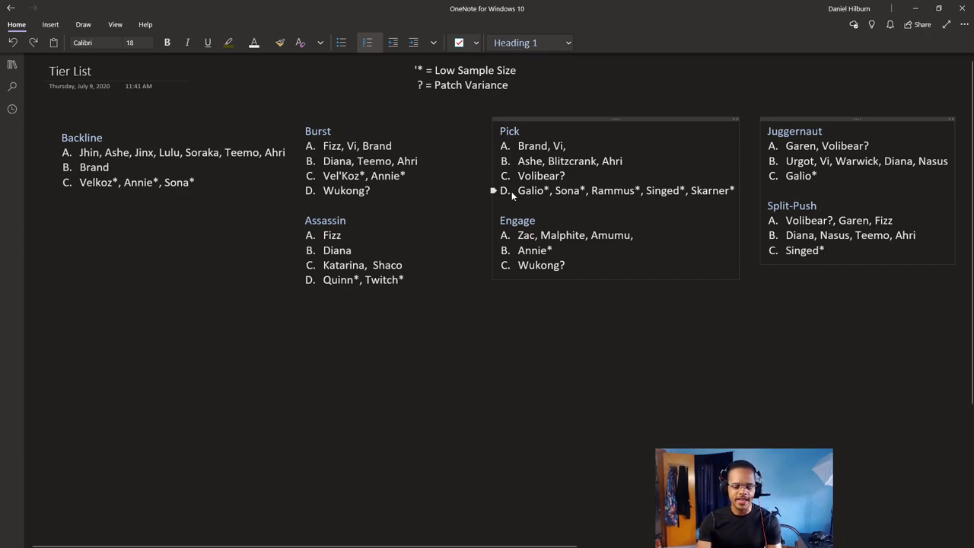
{"action": "left_click", "coordinate": [456, 214]}
{"action": "left_click", "coordinate": [459, 211]}
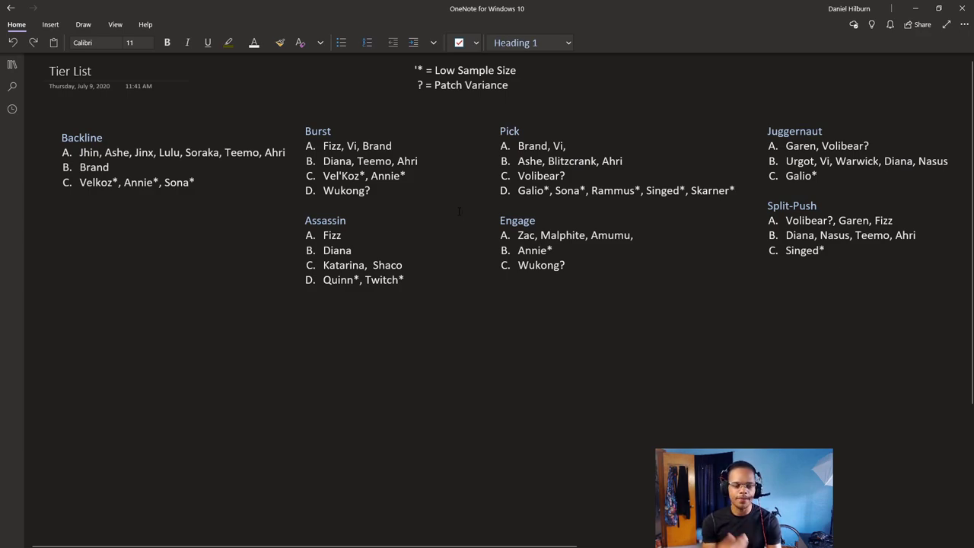
{"action": "left_click", "coordinate": [402, 197]}
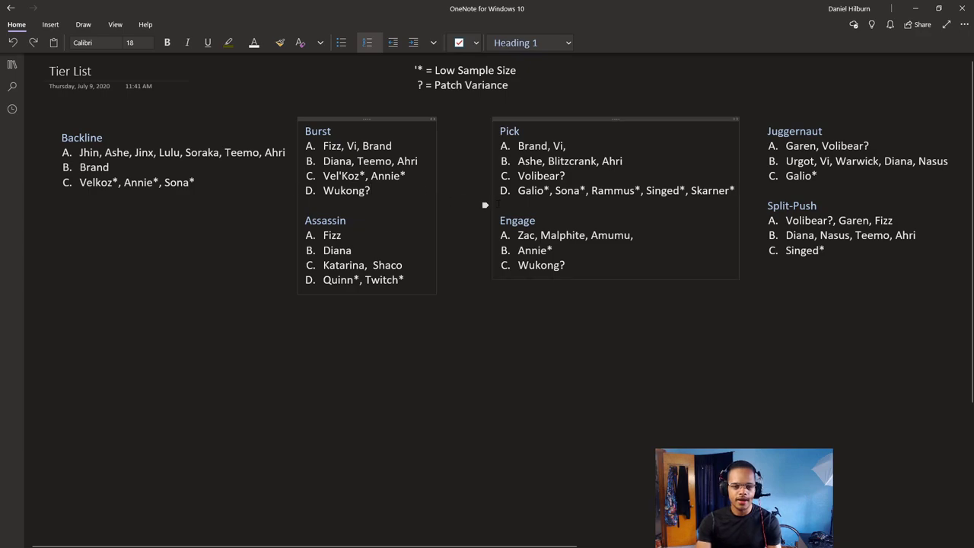
{"action": "left_click", "coordinate": [299, 191]}
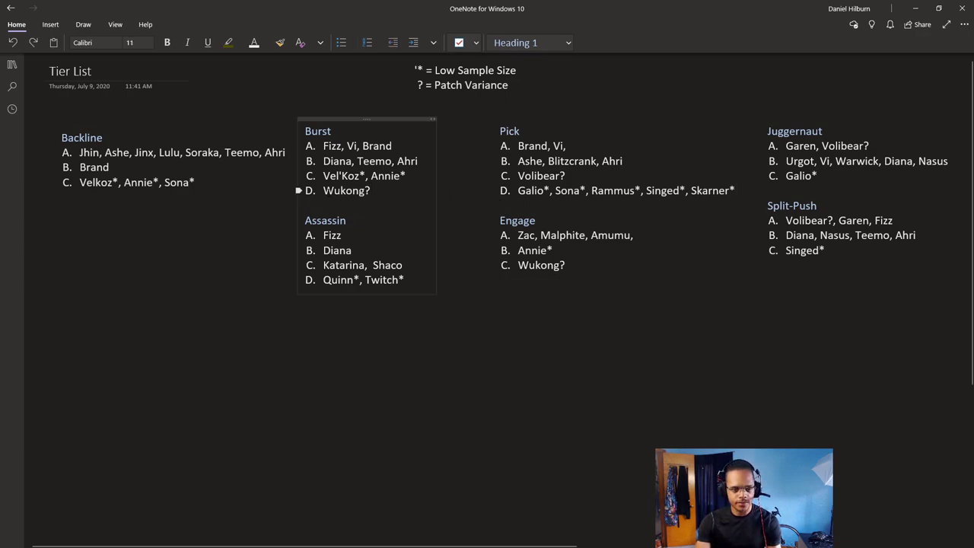
{"action": "key", "text": "Up"}
{"action": "key", "text": "Up"}
{"action": "key", "text": "Down"}
{"action": "key", "text": "Down"}
{"action": "key", "text": "Up"}
{"action": "key", "text": "Up"}
{"action": "key", "text": "Down"}
{"action": "key", "text": "Down"}
{"action": "key", "text": "Up"}
{"action": "key", "text": "Up"}
{"action": "key", "text": "Down"}
{"action": "key", "text": "Down"}
{"action": "key", "text": "Up"}
{"action": "key", "text": "Up"}
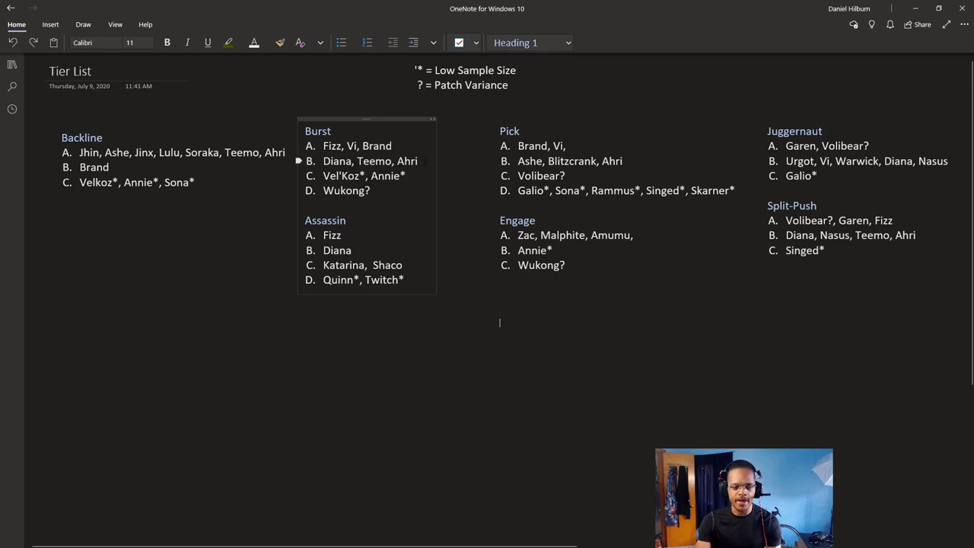
{"action": "key", "text": "Up"}
{"action": "key", "text": "Down"}
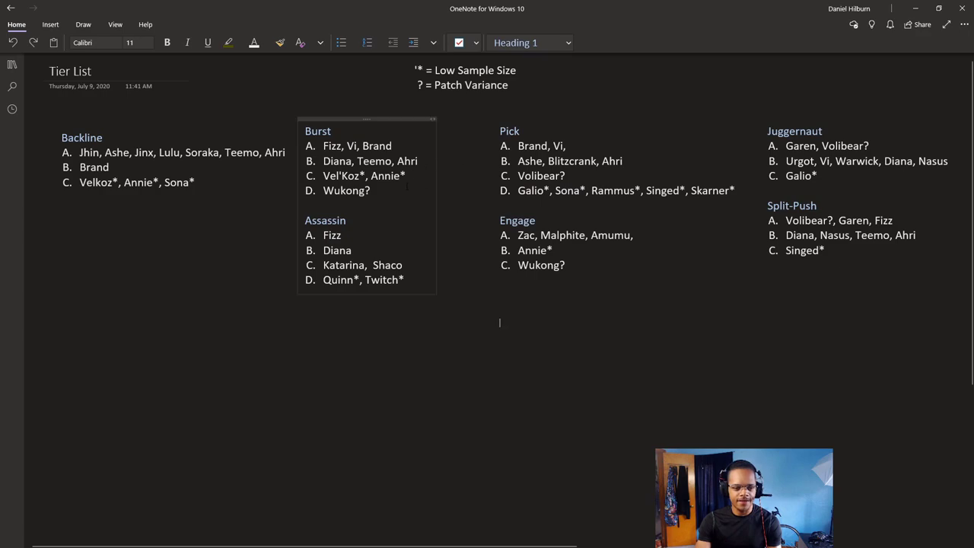
{"action": "left_click", "coordinate": [378, 192]}
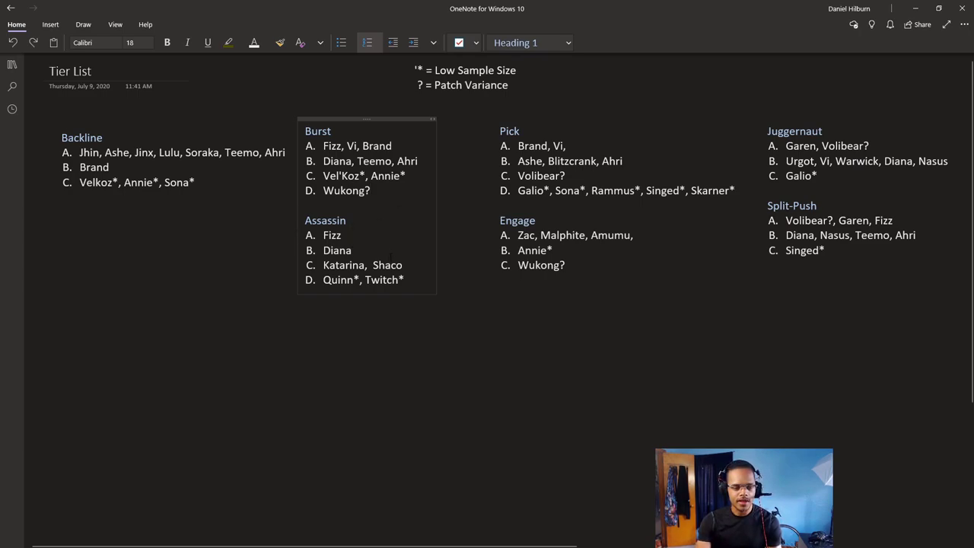
Step: Append an asterisk to the Assassin heading to flag low sample size
{"action": "left_click_drag", "start_coordinate": [372, 220], "coordinate": [305, 221]}
{"action": "left_click", "coordinate": [373, 221]}
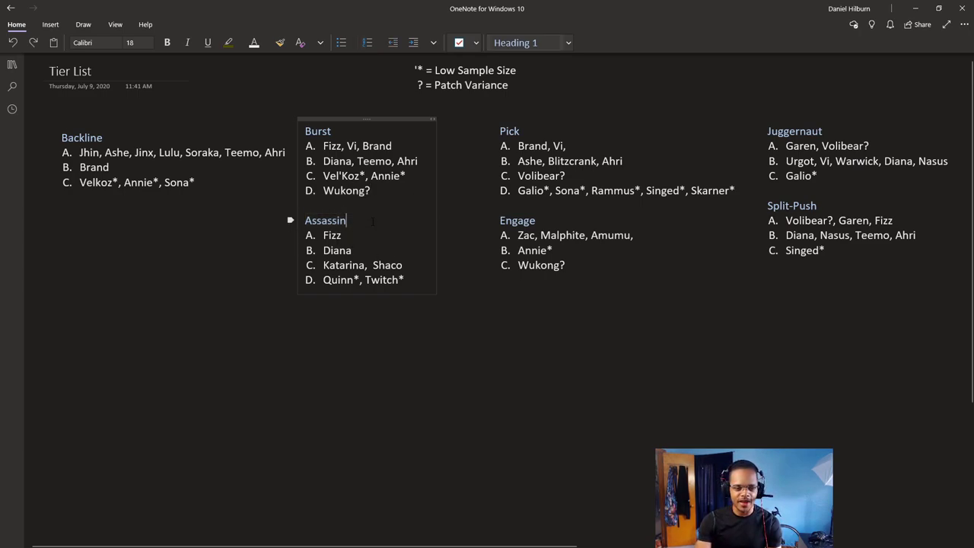
{"action": "type", "text": "*"}
Step: Select Assassin tiers B through D, then Assassin tiers C and D
{"action": "left_click", "coordinate": [352, 249]}
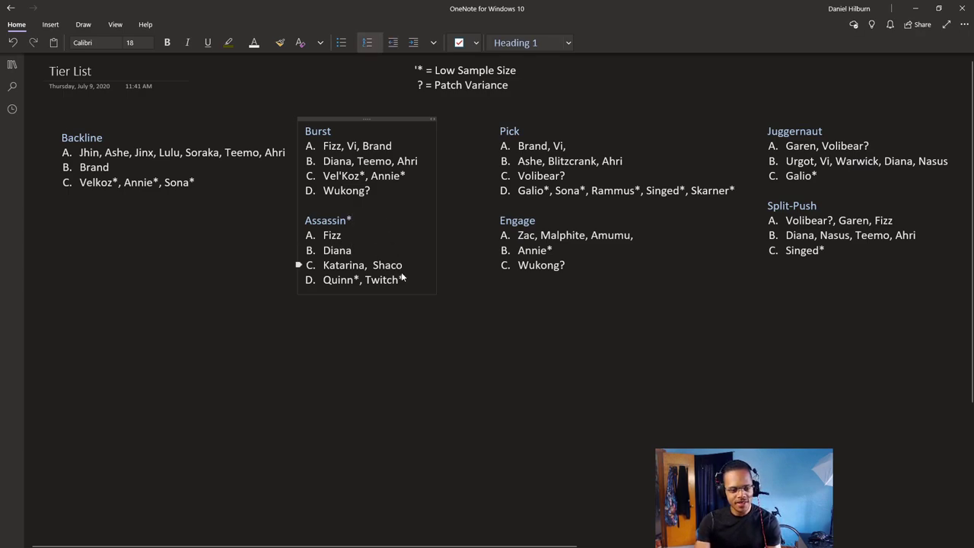
{"action": "left_click", "coordinate": [404, 280], "text": "shift"}
{"action": "key", "text": "ctrl+a"}
{"action": "left_click", "coordinate": [352, 251]}
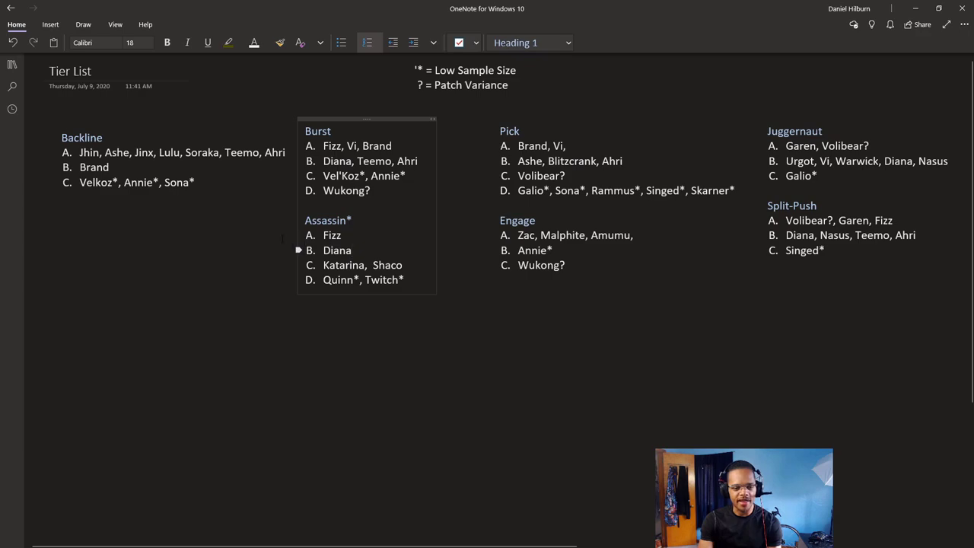
{"action": "left_click_drag", "start_coordinate": [191, 183], "coordinate": [108, 183]}
{"action": "left_click_drag", "start_coordinate": [404, 280], "coordinate": [323, 265]}
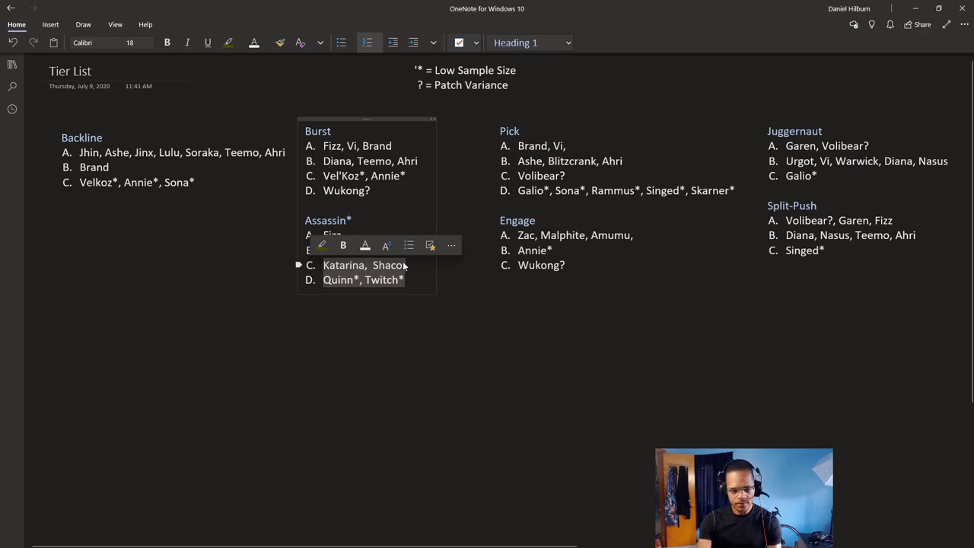
Step: Append ', Twitch*' after Annie* in Burst tier C
{"action": "left_click", "coordinate": [387, 279]}
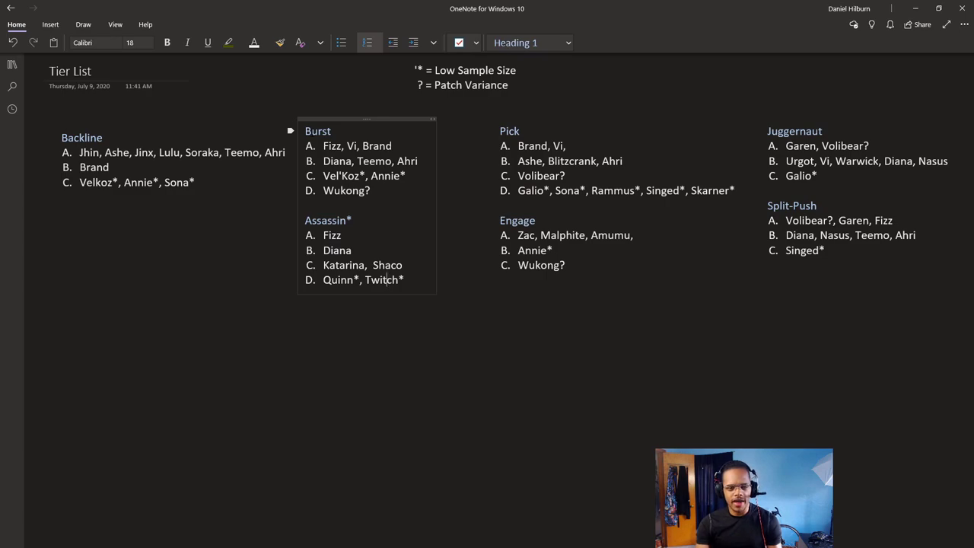
{"action": "left_click", "coordinate": [419, 161]}
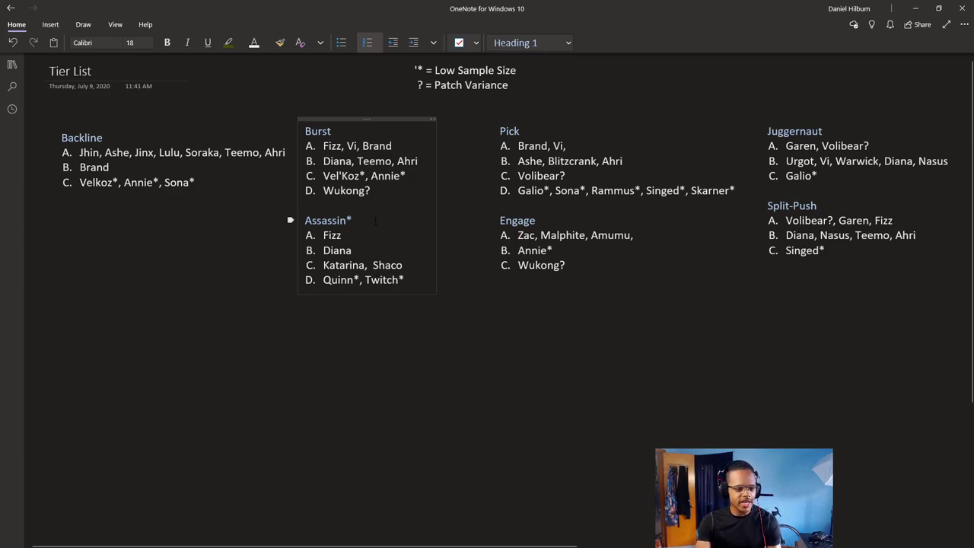
{"action": "left_click", "coordinate": [390, 191]}
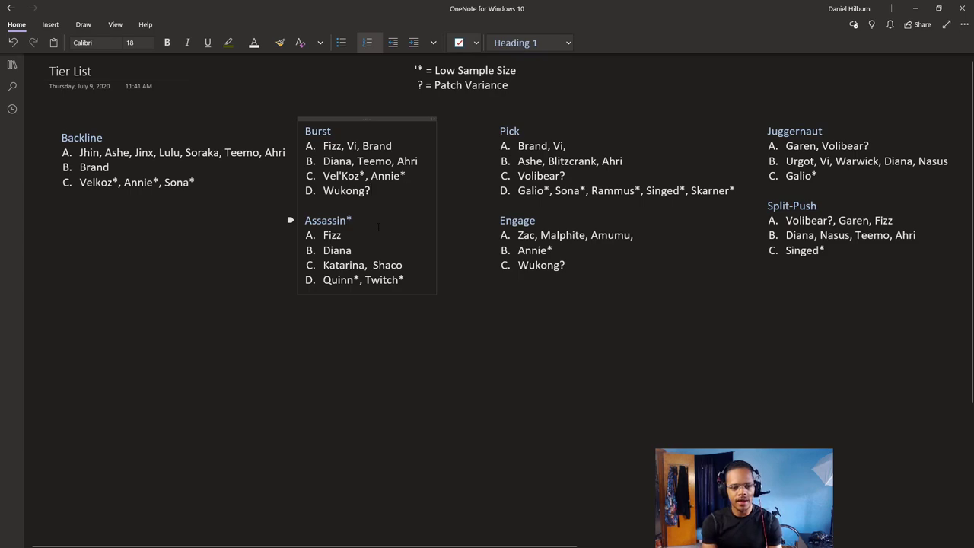
{"action": "type", "text": ", Twitch*"}
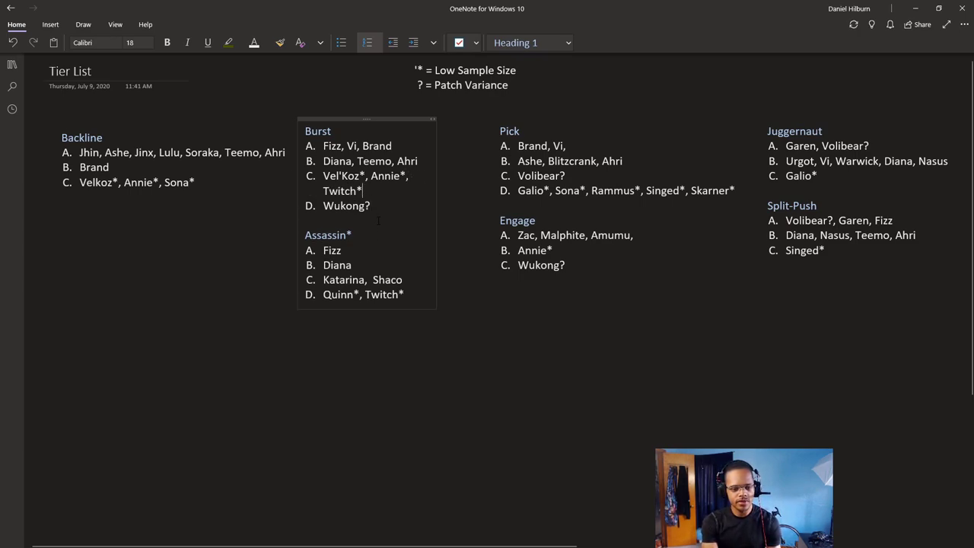
Step: Add Jhin after Brand so Burst tier A reads Fizz, Vi, Brand, Jhin
{"action": "left_click", "coordinate": [413, 145]}
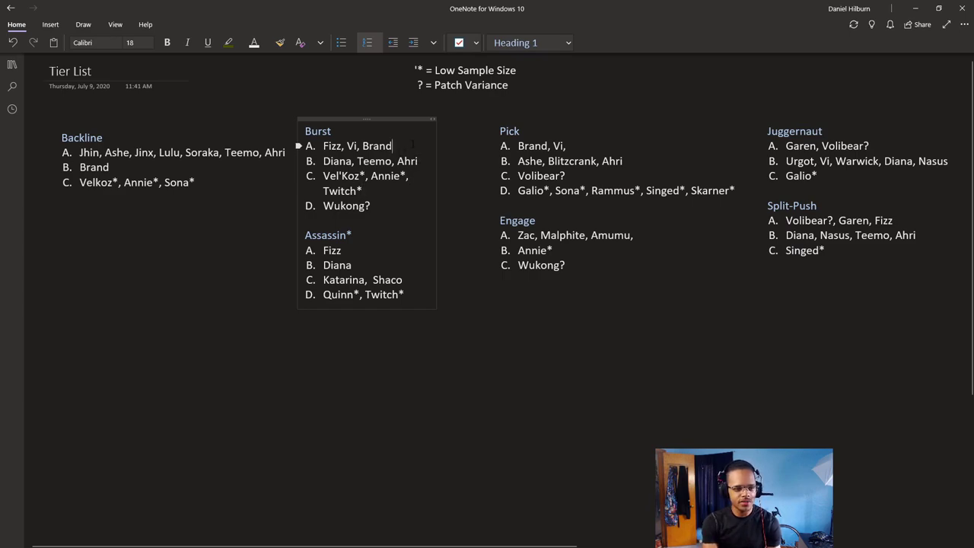
{"action": "type", "text": ", Jhin"}
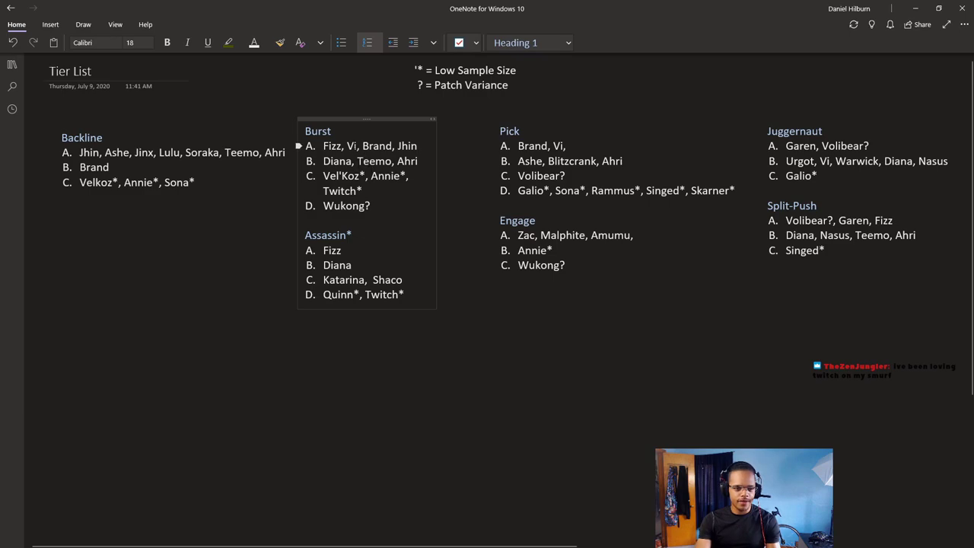
{"action": "double_click", "coordinate": [351, 147]}
{"action": "left_click", "coordinate": [562, 146]}
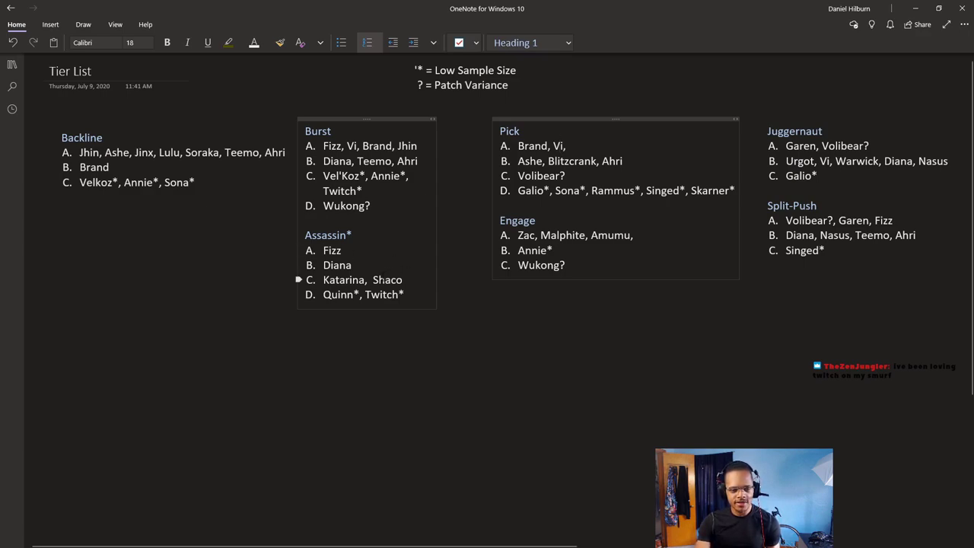
{"action": "left_click", "coordinate": [347, 294]}
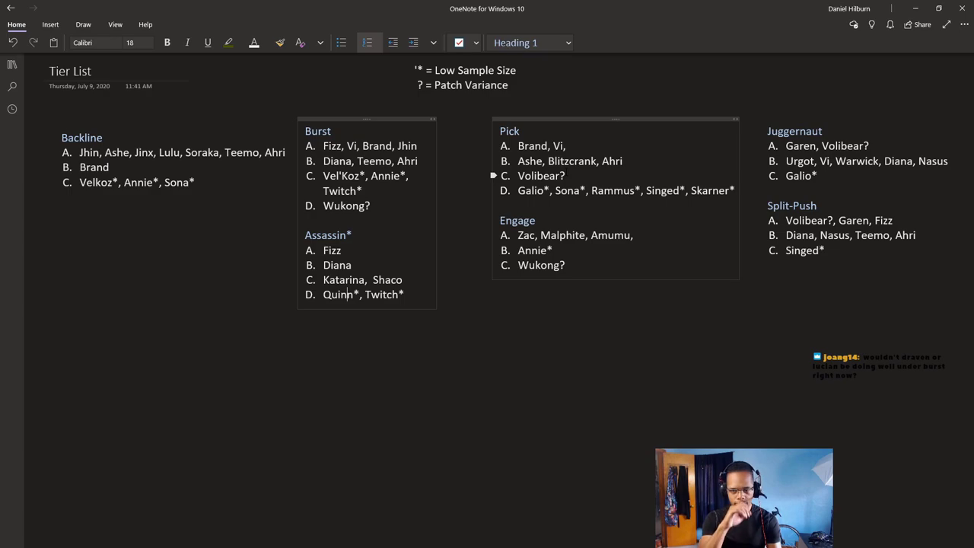
{"action": "left_click", "coordinate": [525, 265]}
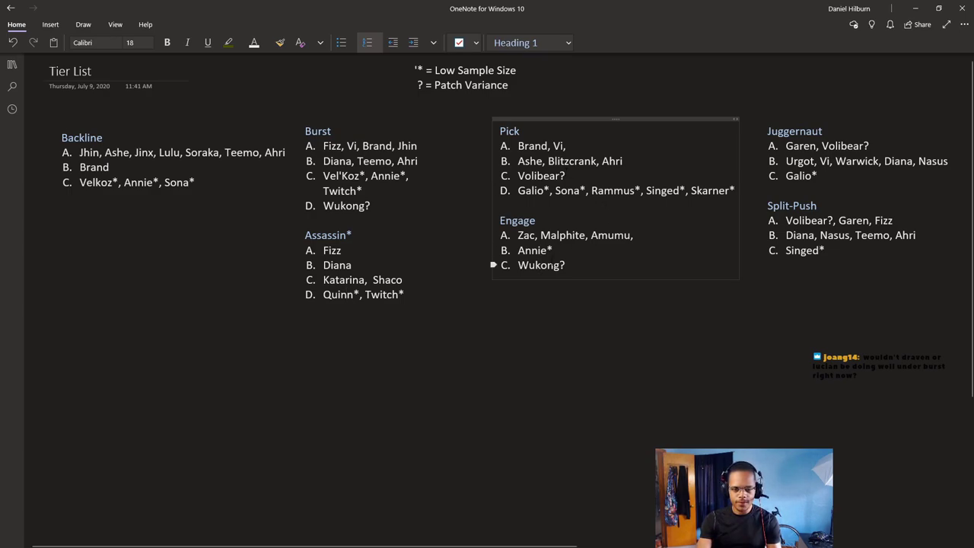
{"action": "left_click_drag", "start_coordinate": [517, 235], "coordinate": [586, 266]}
{"action": "left_click", "coordinate": [586, 266]}
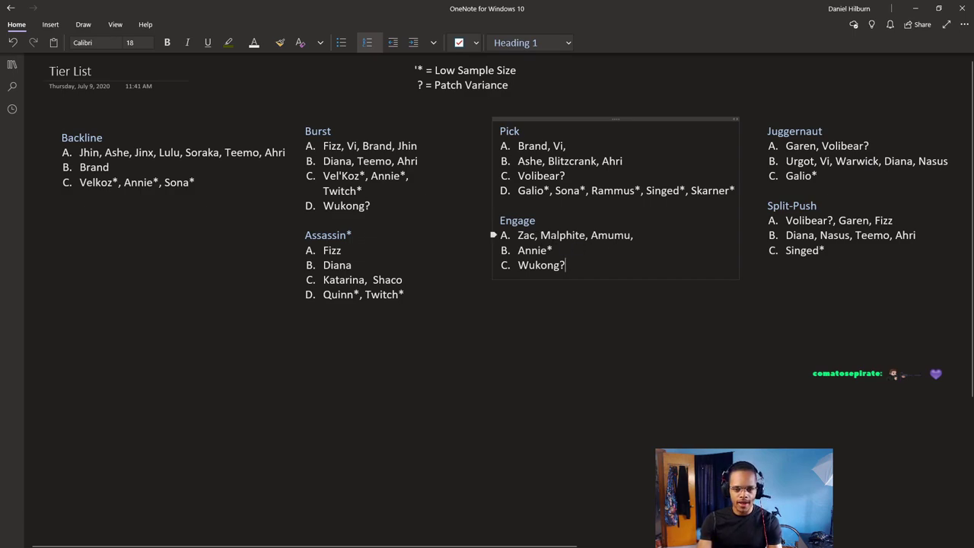
Step: Add a comma to Engage tier C and append capitalised Twitch* after Annie* in Engage B
{"action": "left_click", "coordinate": [570, 265]}
{"action": "type", "text": ","}
{"action": "left_click", "coordinate": [553, 251]}
{"action": "type", "text": ", twitch"}
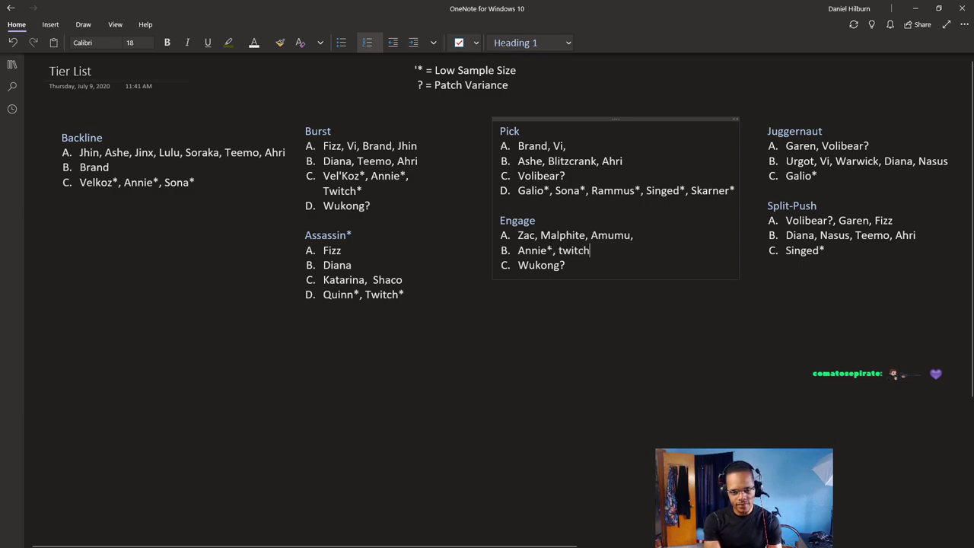
{"action": "type", "text": "*"}
{"action": "key", "text": "ctrl+BackSpace"}
{"action": "type", "text": "Twitch*"}
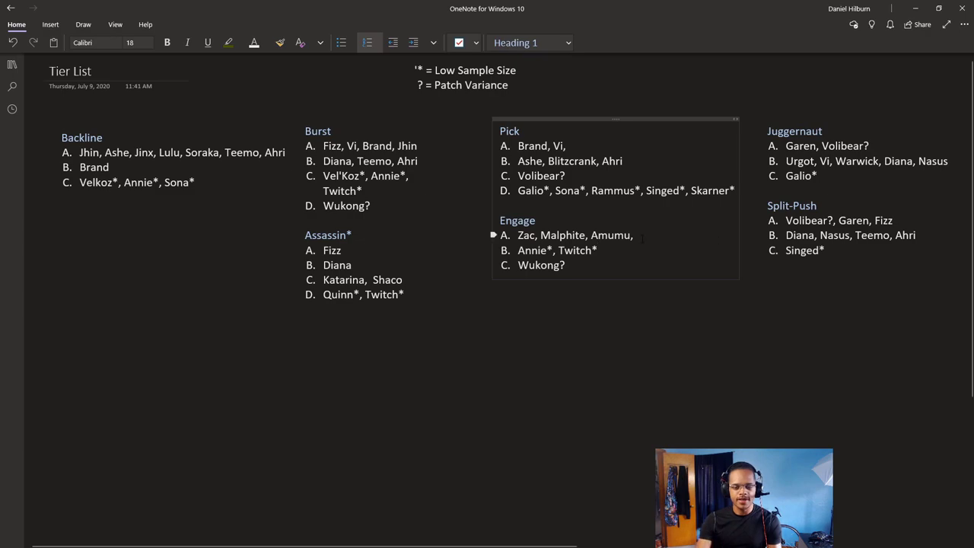
{"action": "key", "text": "Down"}
{"action": "left_click_drag", "start_coordinate": [560, 250], "coordinate": [599, 251]}
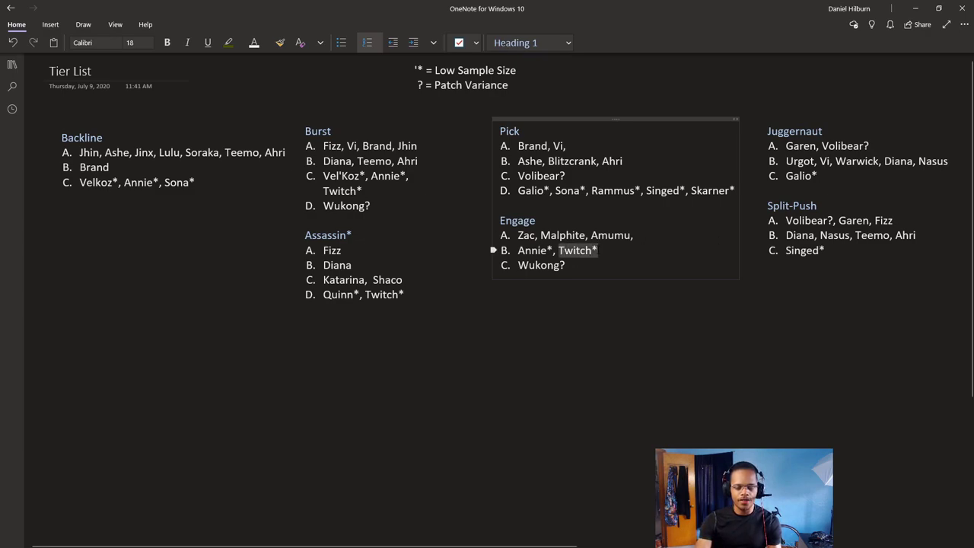
{"action": "left_click", "coordinate": [623, 257]}
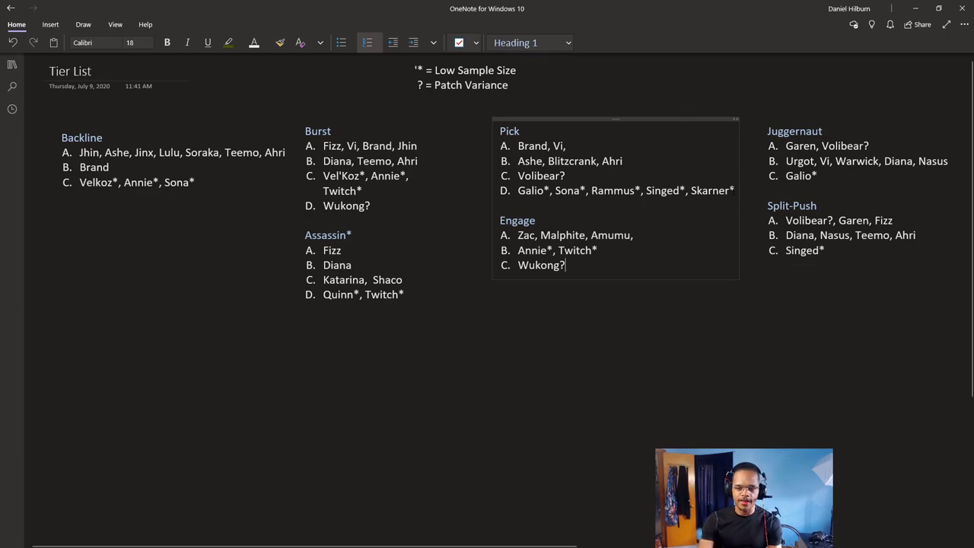
Step: Delete the trailing comma after Vi so Pick tier A reads Brand, Vi
{"action": "left_click", "coordinate": [647, 220]}
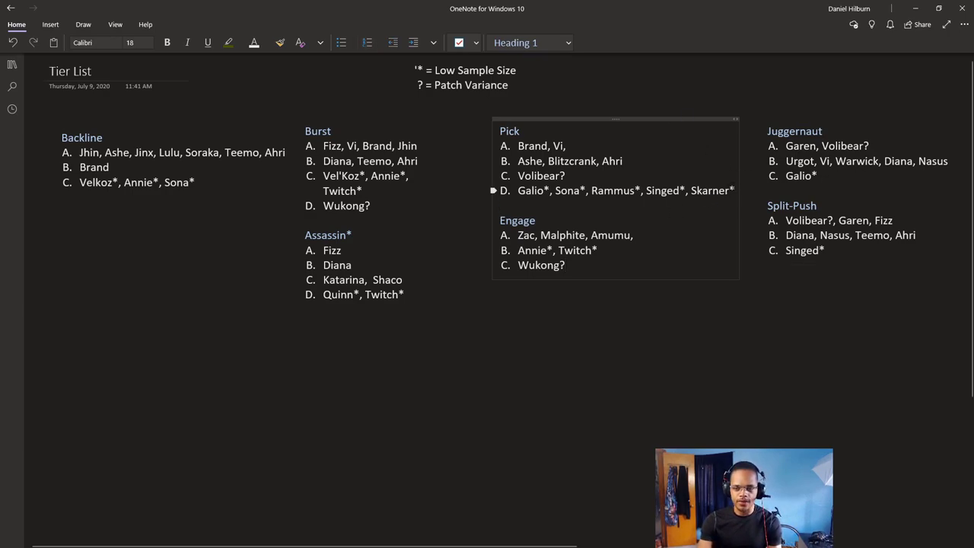
{"action": "left_click", "coordinate": [737, 190]}
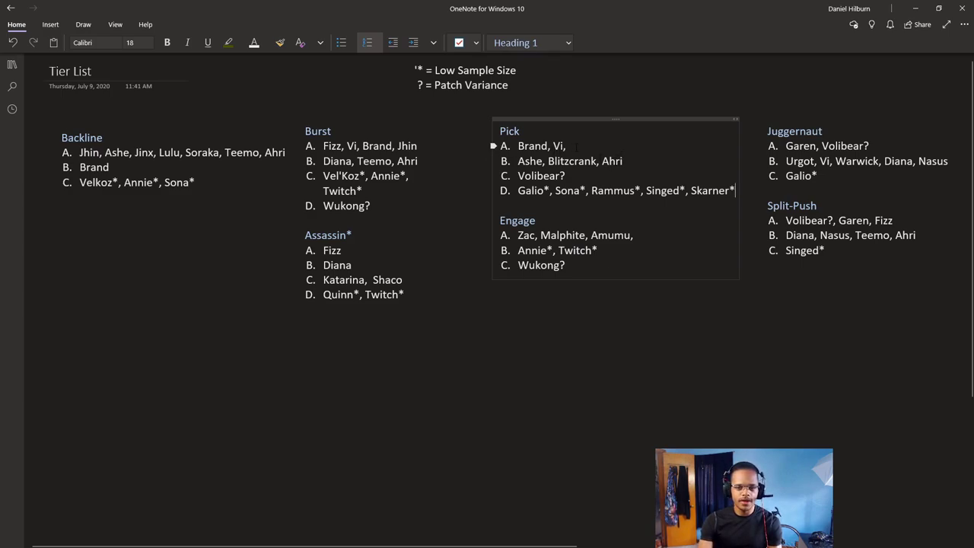
{"action": "left_click", "coordinate": [609, 148]}
{"action": "key", "text": "BackSpace"}
{"action": "key", "text": "BackSpace"}
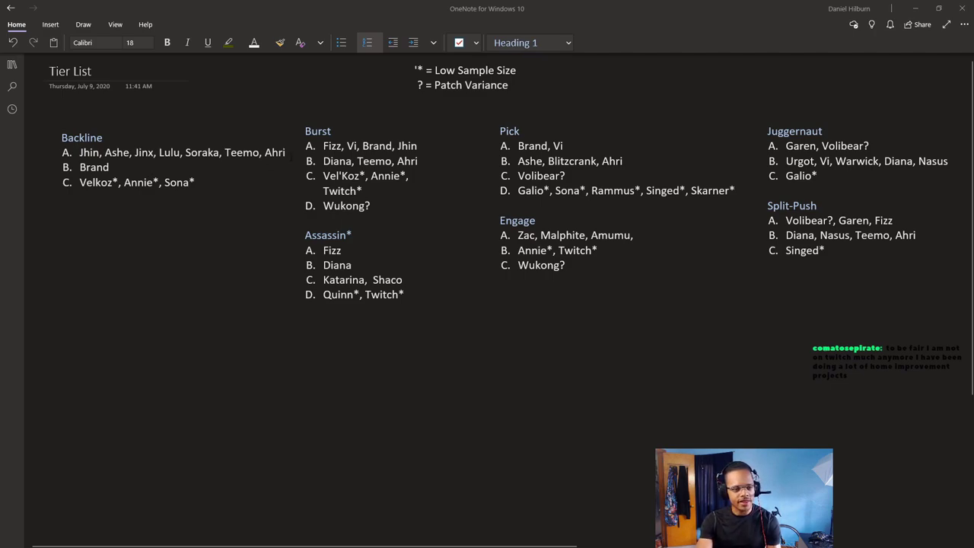
Step: Add Draven after Brand in Backline tier B
{"action": "left_click", "coordinate": [293, 154]}
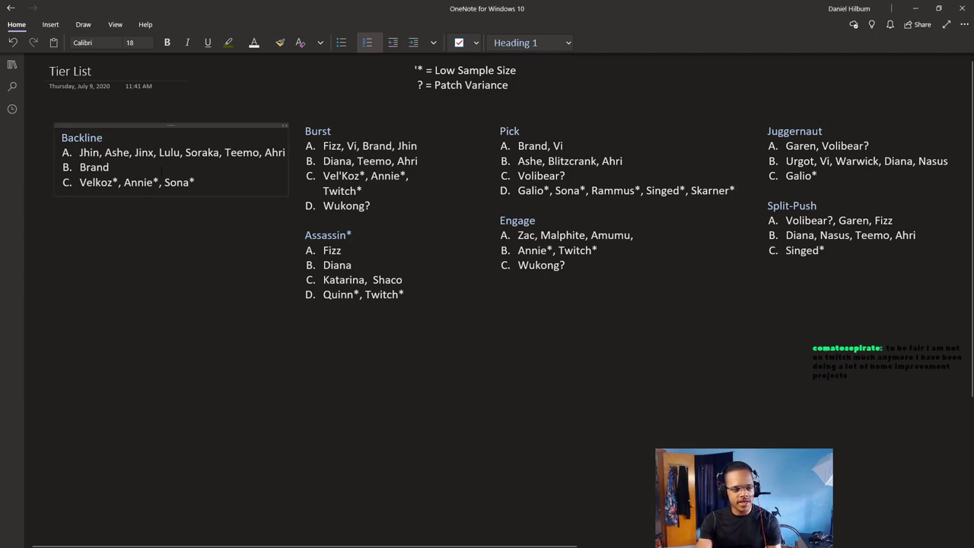
{"action": "type", "text": ", Brand"}
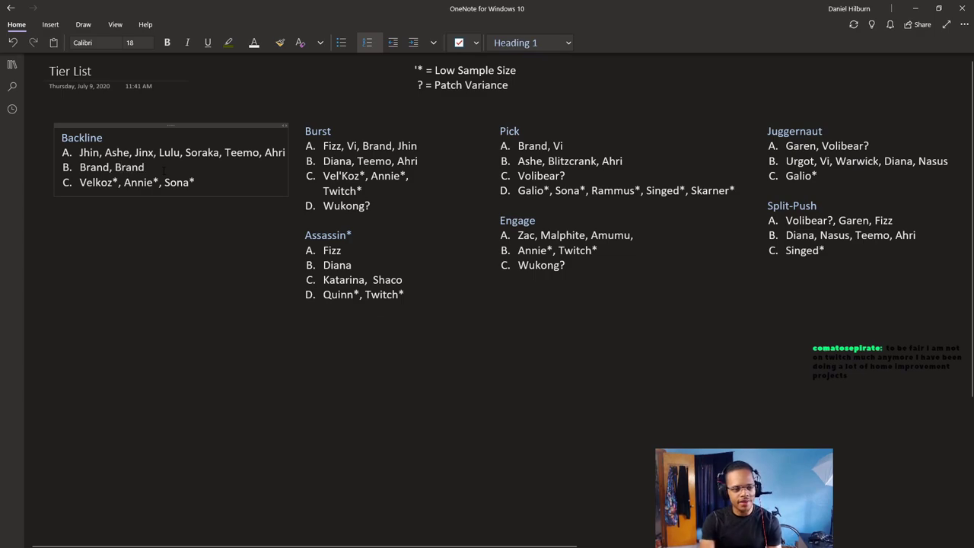
{"action": "key", "text": "ctrl+BackSpace"}
{"action": "type", "text": "Draven"}
Step: Append Draven to Burst tier B so it reads Diana, Teemo, Ahri, Draven
{"action": "left_click", "coordinate": [364, 191]}
{"action": "left_click", "coordinate": [418, 161]}
{"action": "type", "text": ", Draven"}
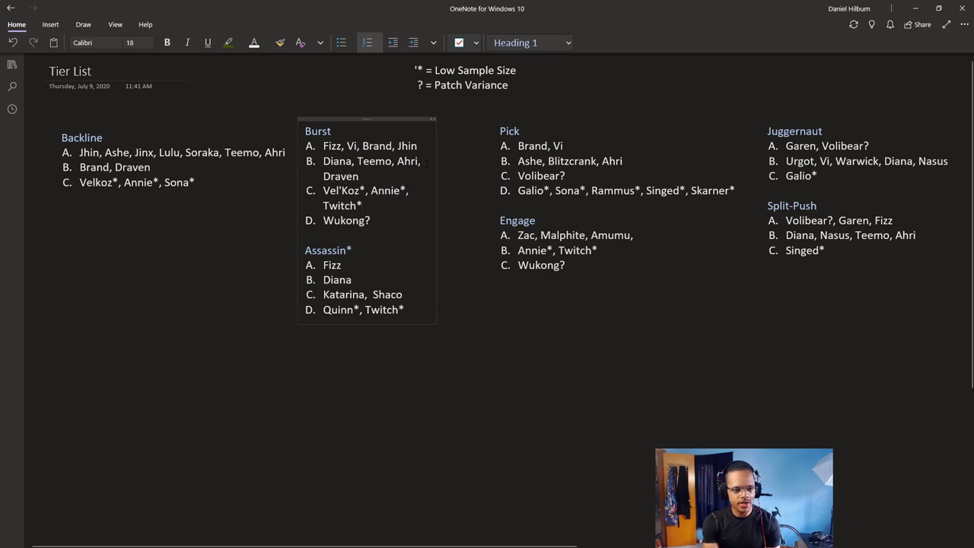
{"action": "left_click", "coordinate": [584, 175]}
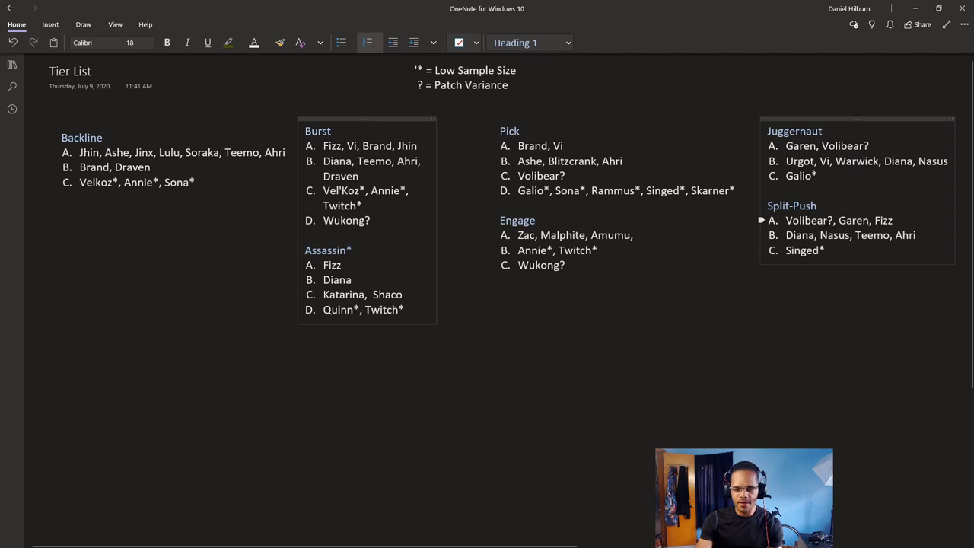
Step: Select Volibear in Split-Push tier A, then move to Split-Push tier B
{"action": "double_click", "coordinate": [808, 220]}
{"action": "left_click", "coordinate": [821, 235]}
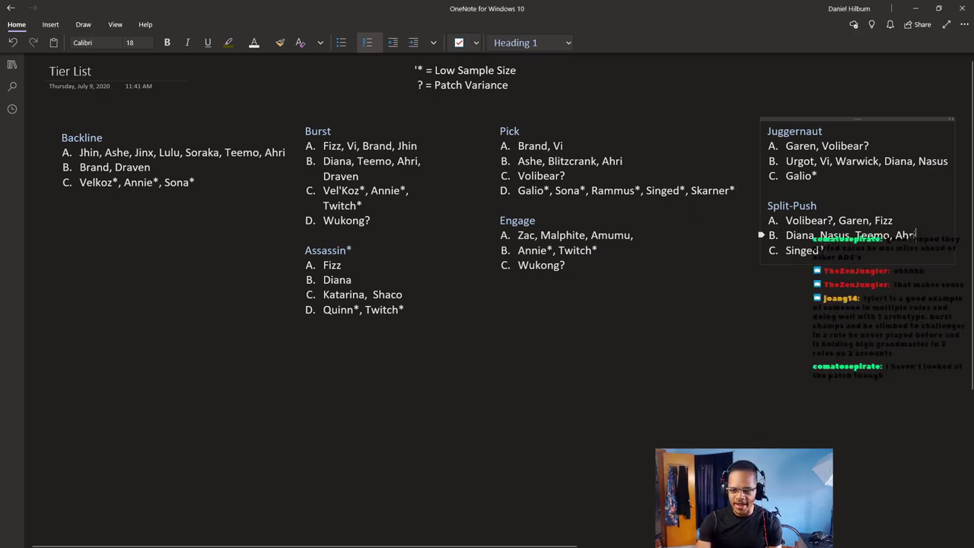
Step: Append ', Vayne' after Fizz so Split-Push A reads Volibear?, Garen, Fizz, Vayne
{"action": "left_click", "coordinate": [900, 221]}
{"action": "type", "text": ", Vayne"}
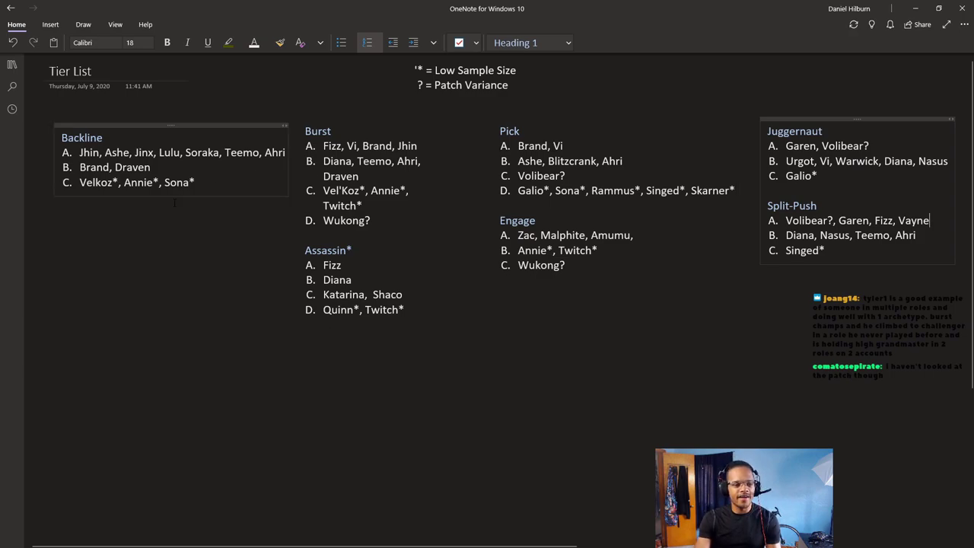
{"action": "left_click", "coordinate": [670, 311]}
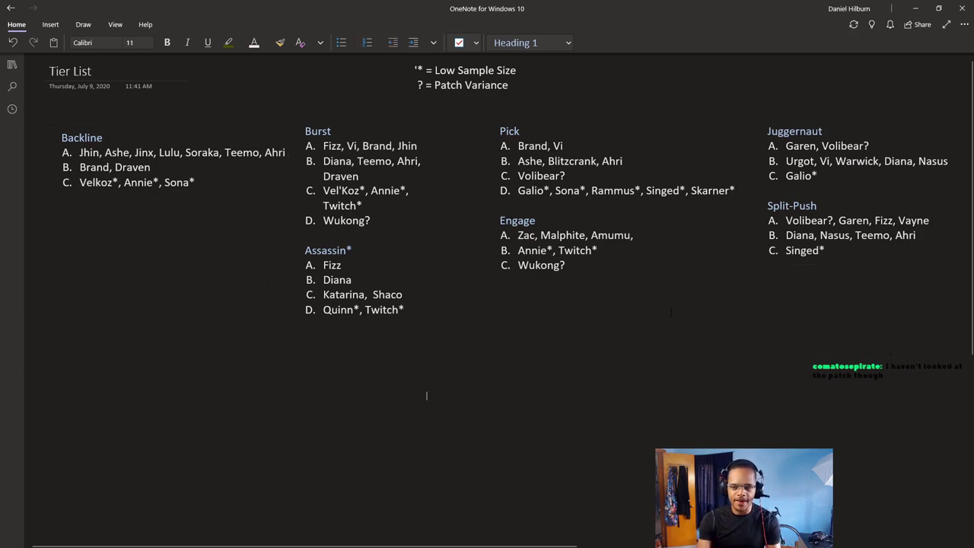